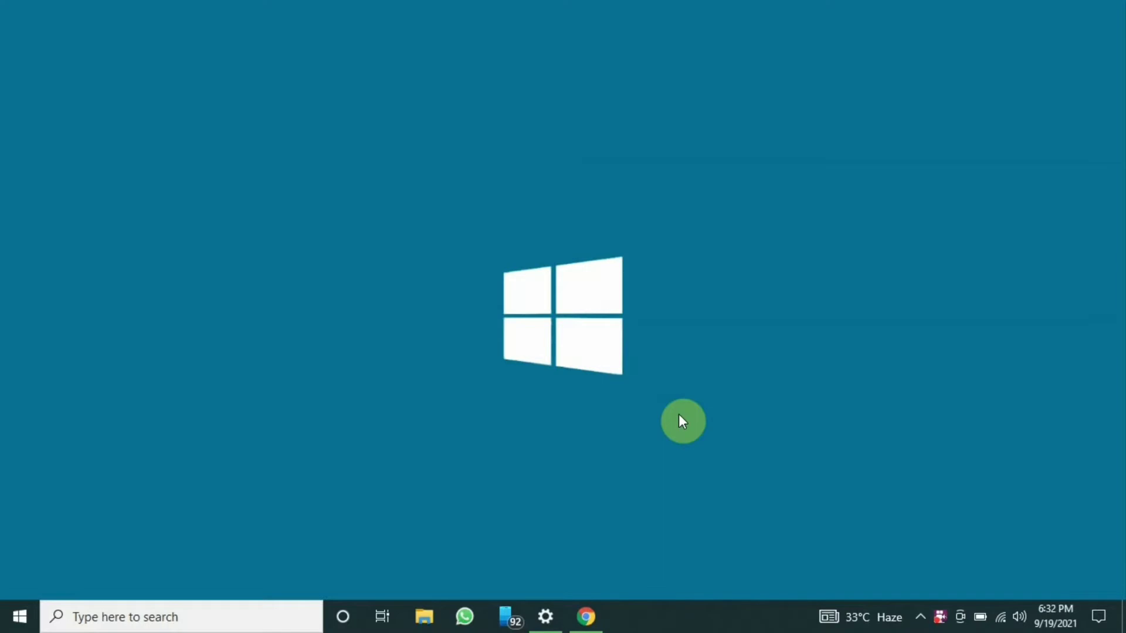
# - Open the action center, view its quick action tiles, and close it
pyautogui.press('super')
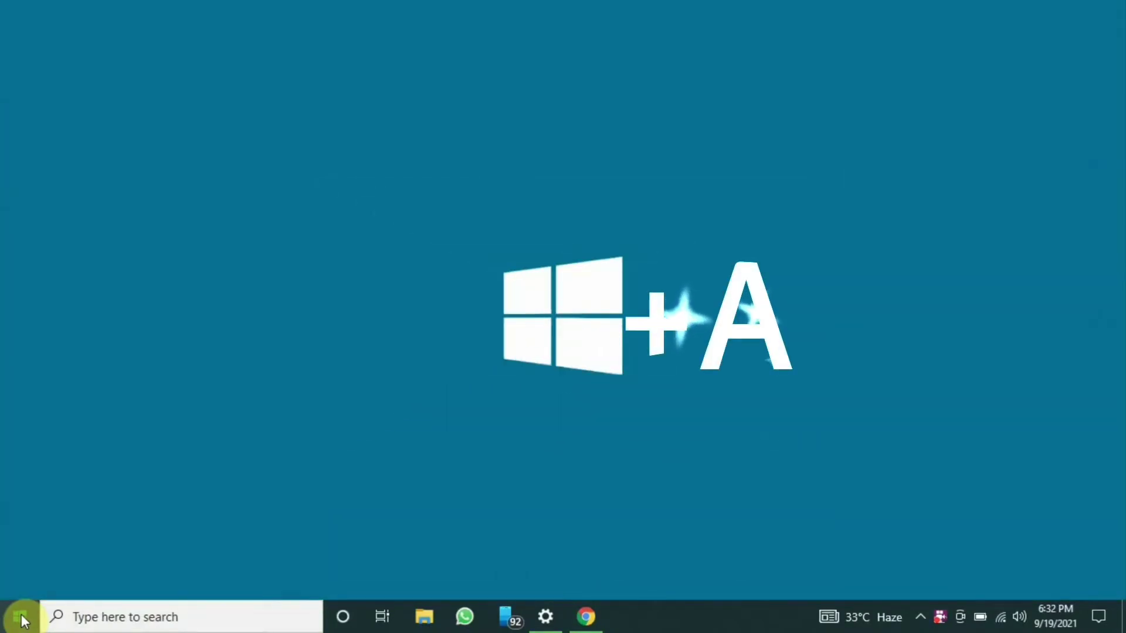
pyautogui.press('super+a')
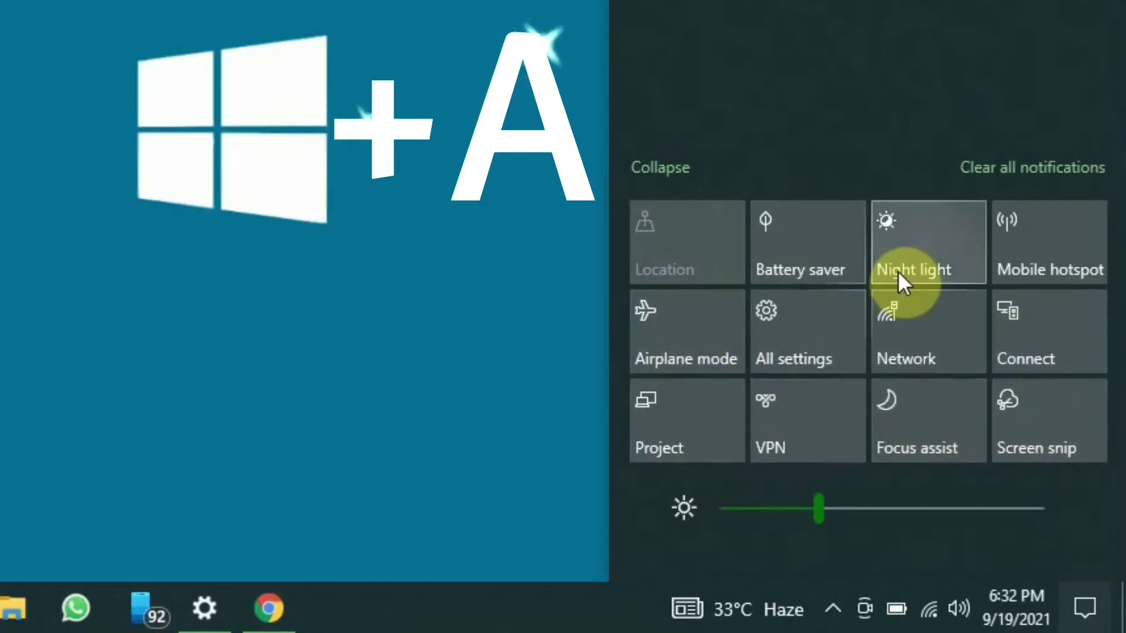
pyautogui.click(584, 358)
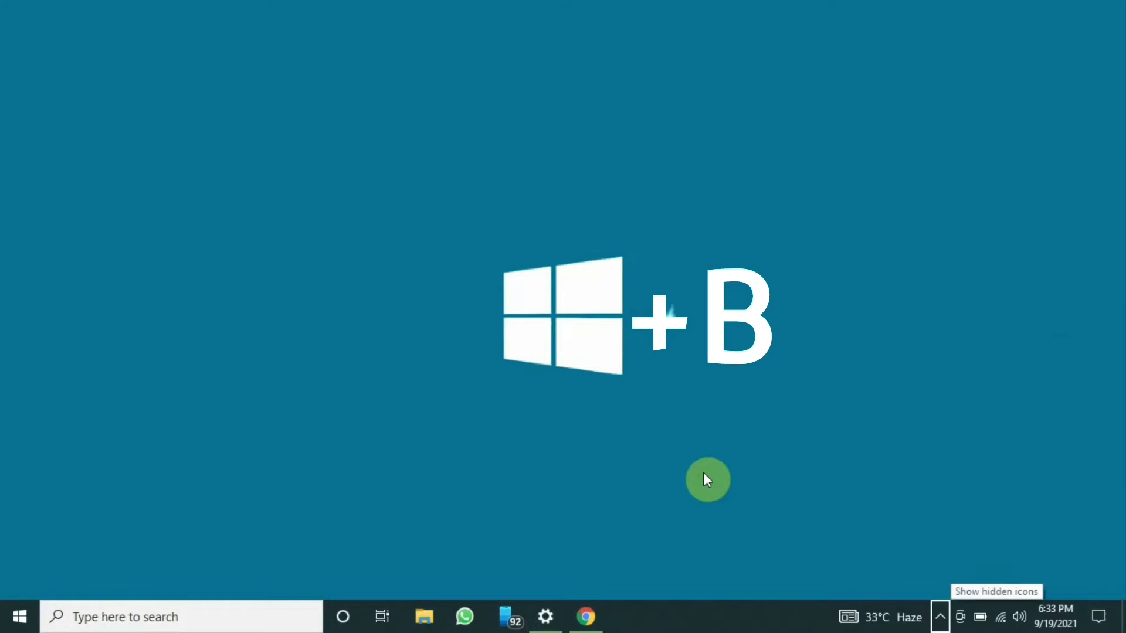
# - Move the keyboard focus back and forth through the notification area icons, from the hidden icons arrow to the notifications icon
pyautogui.press('Right')
pyautogui.press('Right')
pyautogui.press('Right')
pyautogui.press('Right')
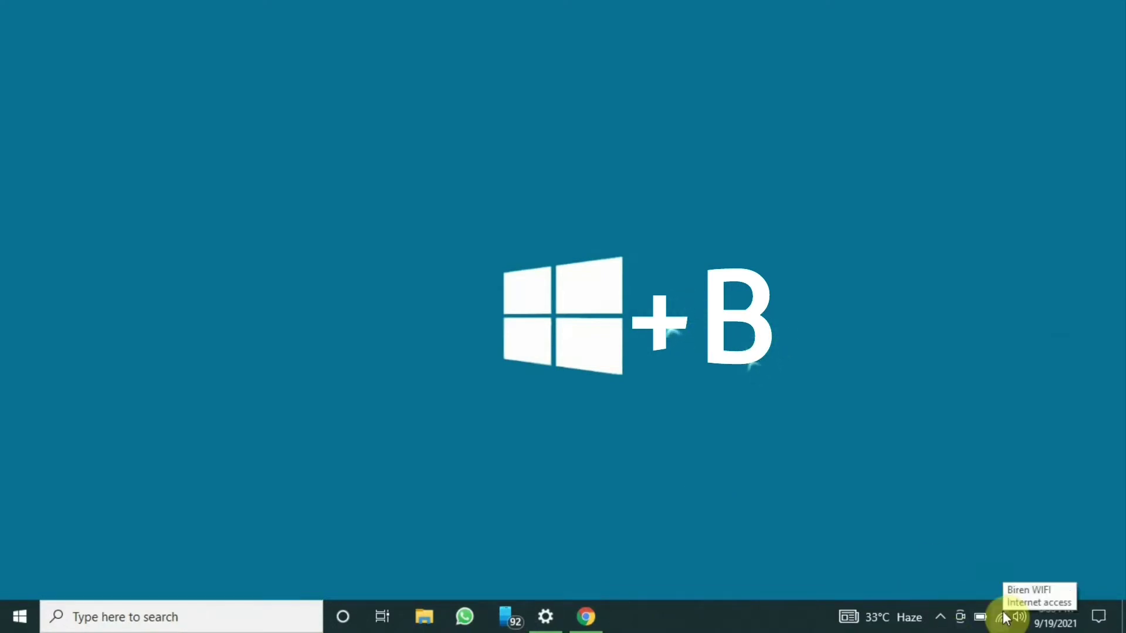
pyautogui.press('super+b')
pyautogui.press('Right')
pyautogui.press('Right')
pyautogui.press('Right')
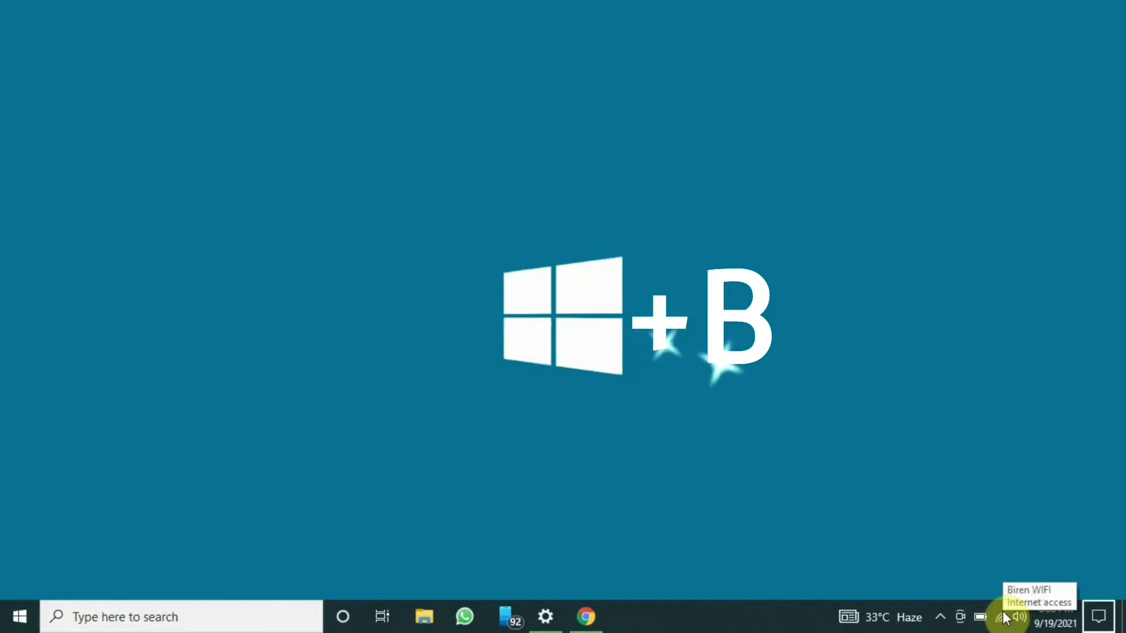
pyautogui.press('Right')
pyautogui.press('Right')
pyautogui.press('Left')
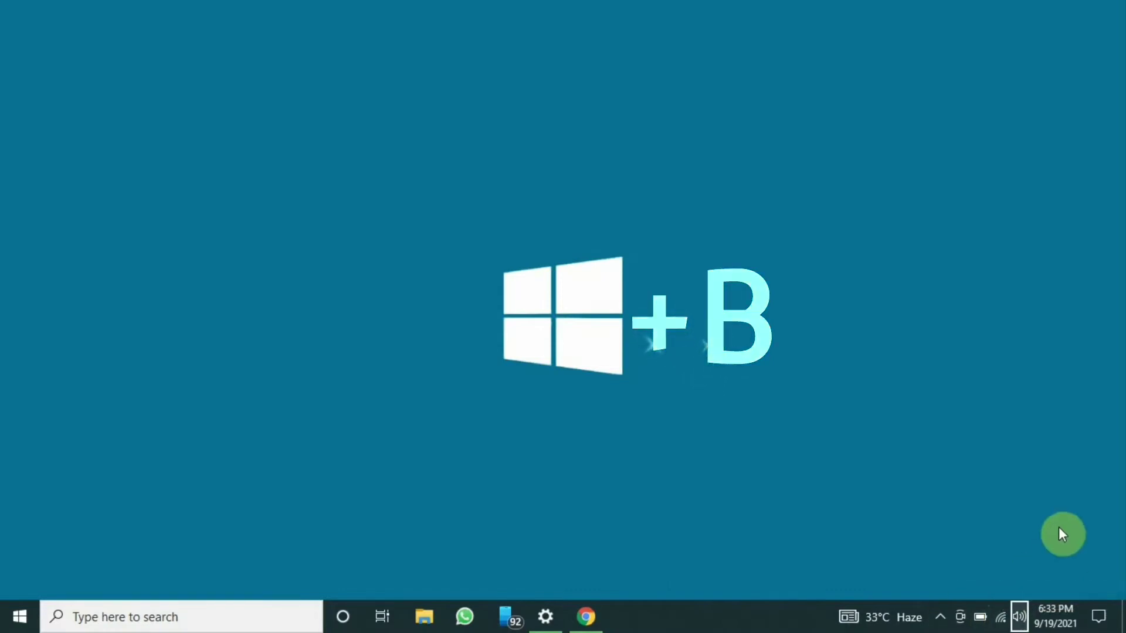
pyautogui.press('Left')
pyautogui.press('Left')
pyautogui.press('Left')
pyautogui.press('Right')
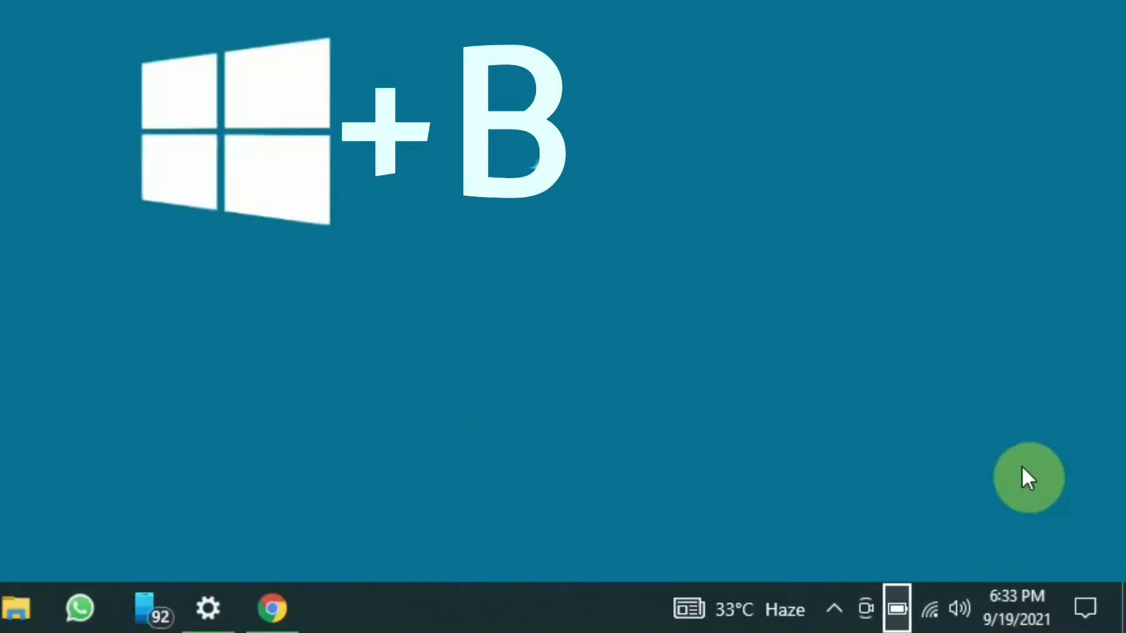
pyautogui.press('Right')
pyautogui.press('Right')
pyautogui.press('Right')
pyautogui.press('Right')
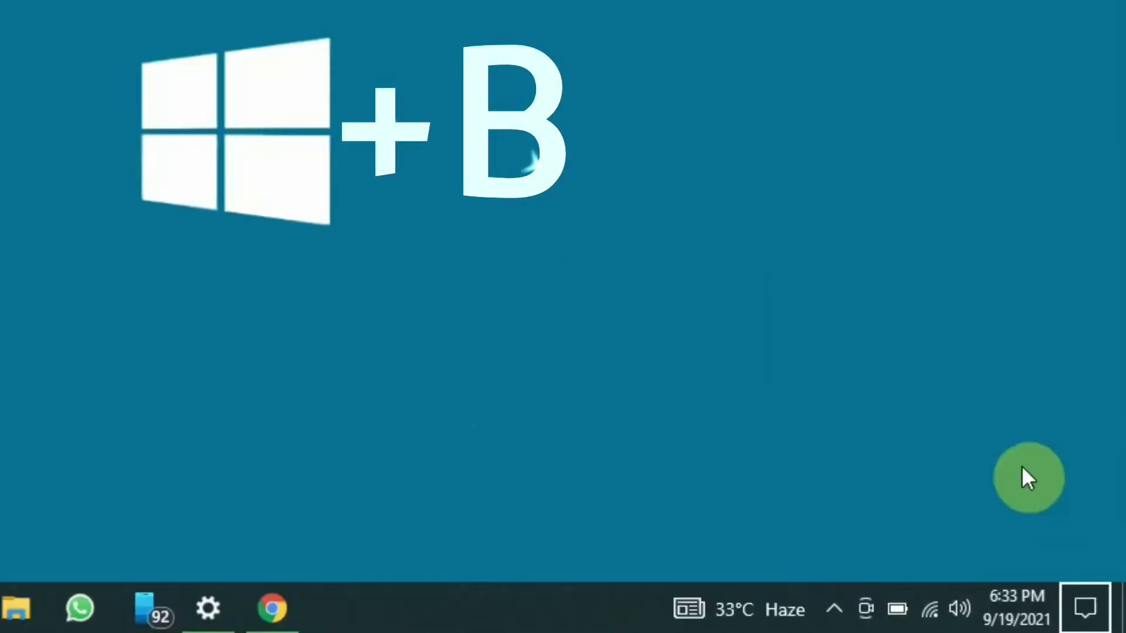
# - Move the focus back to the battery icon, open its power mode flyout, and close it
pyautogui.press('Left')
pyautogui.press('Left')
pyautogui.press('Left')
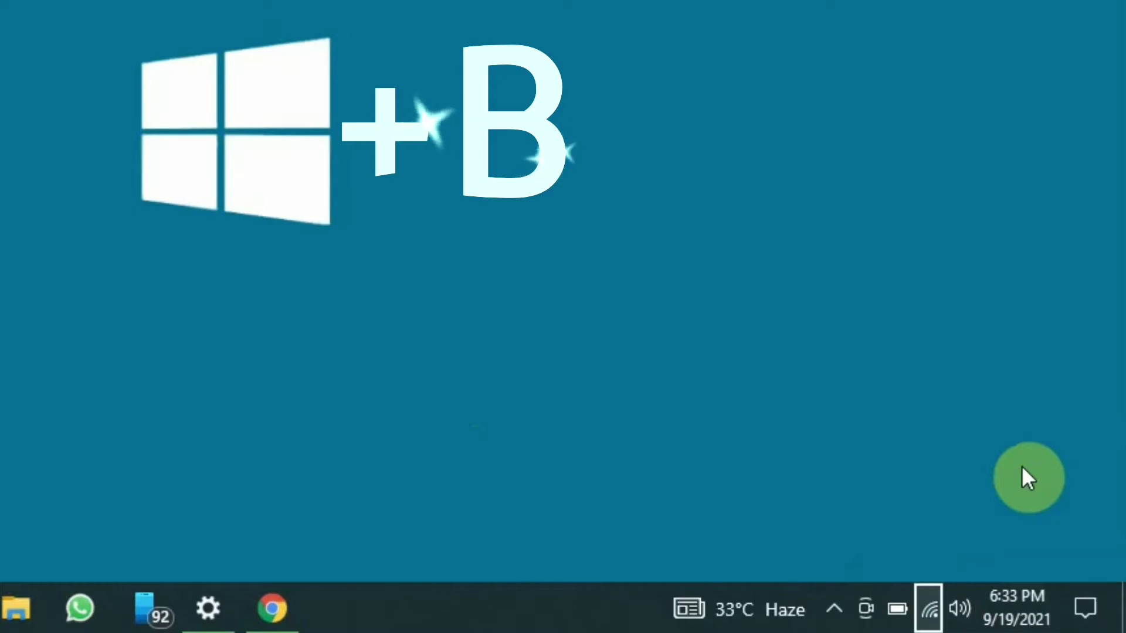
pyautogui.press('Left')
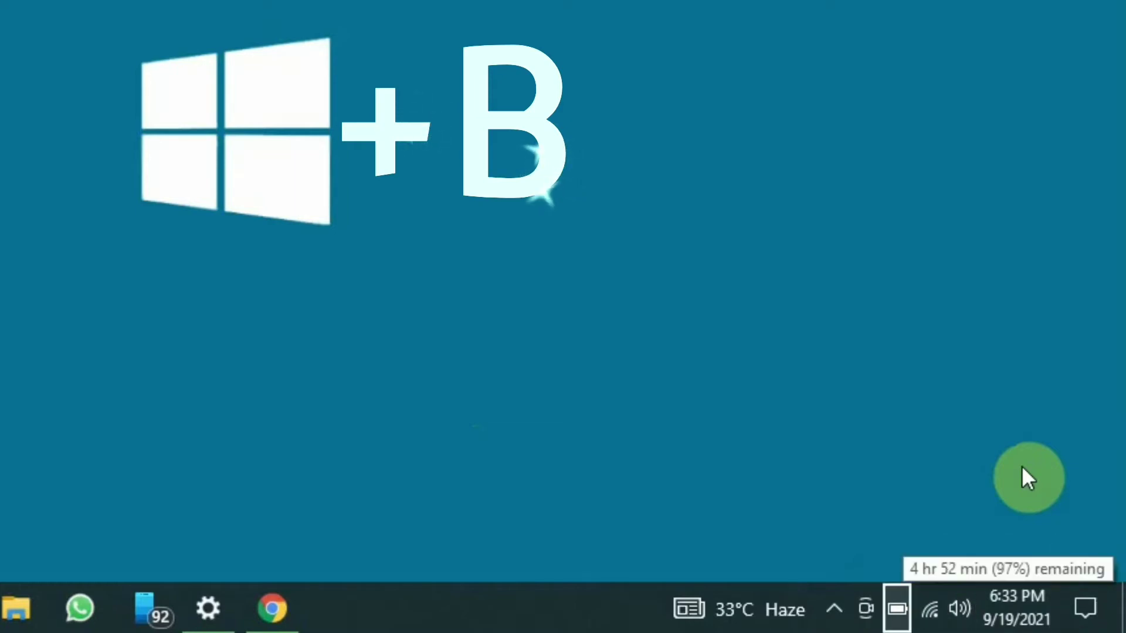
pyautogui.press('Return')
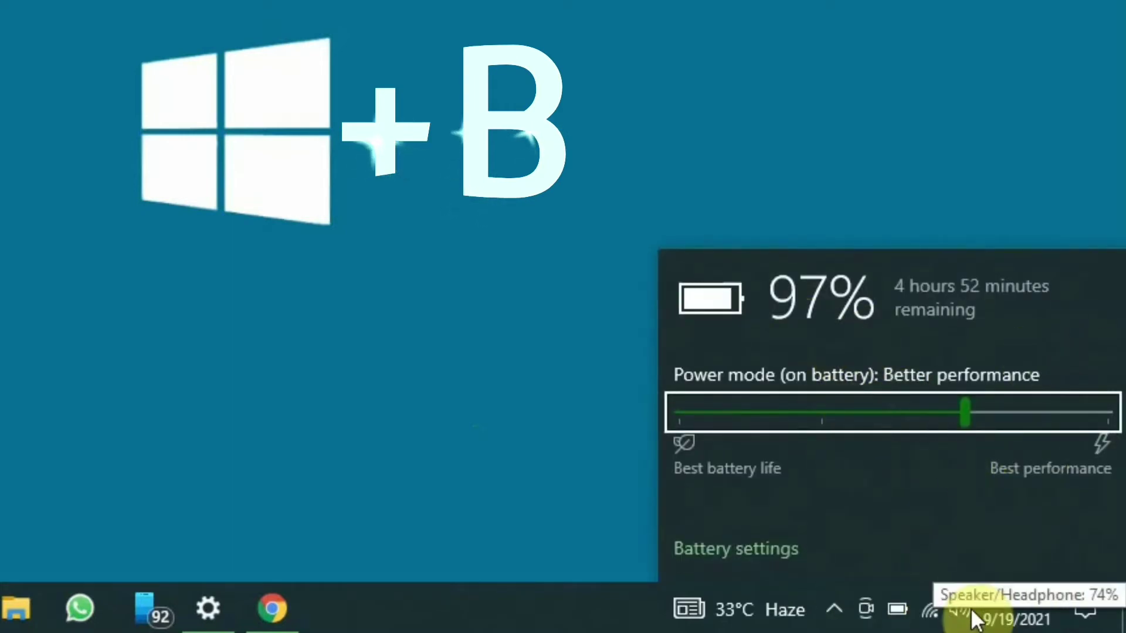
pyautogui.click(313, 370)
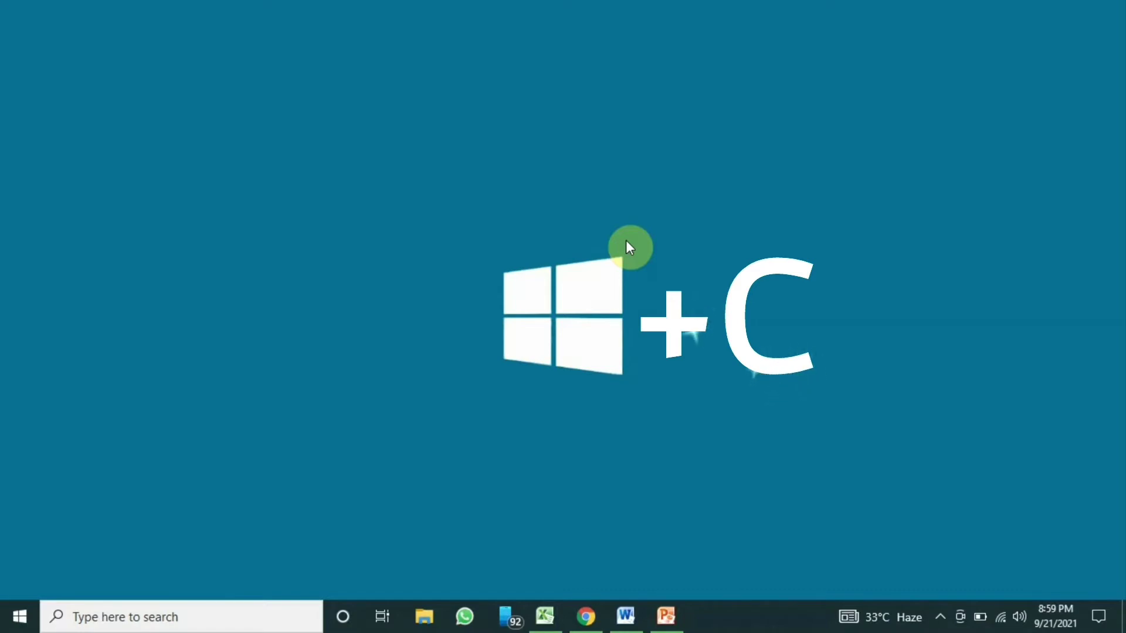
# - Open Cortana and use its voice input to launch Google Chrome
pyautogui.press('super+c')
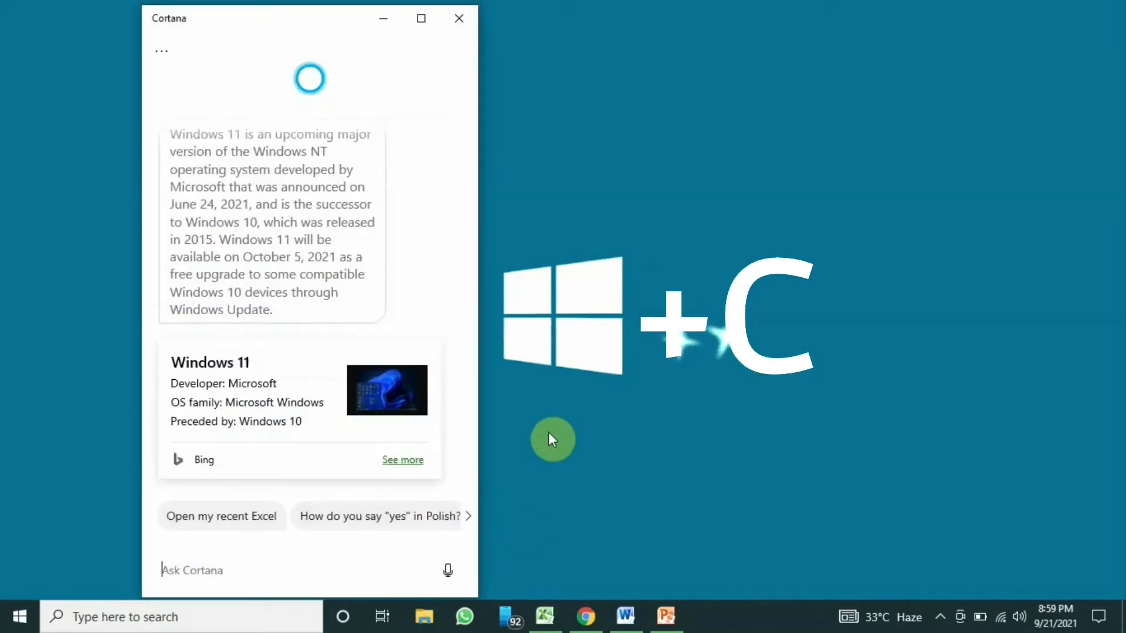
pyautogui.click(445, 568)
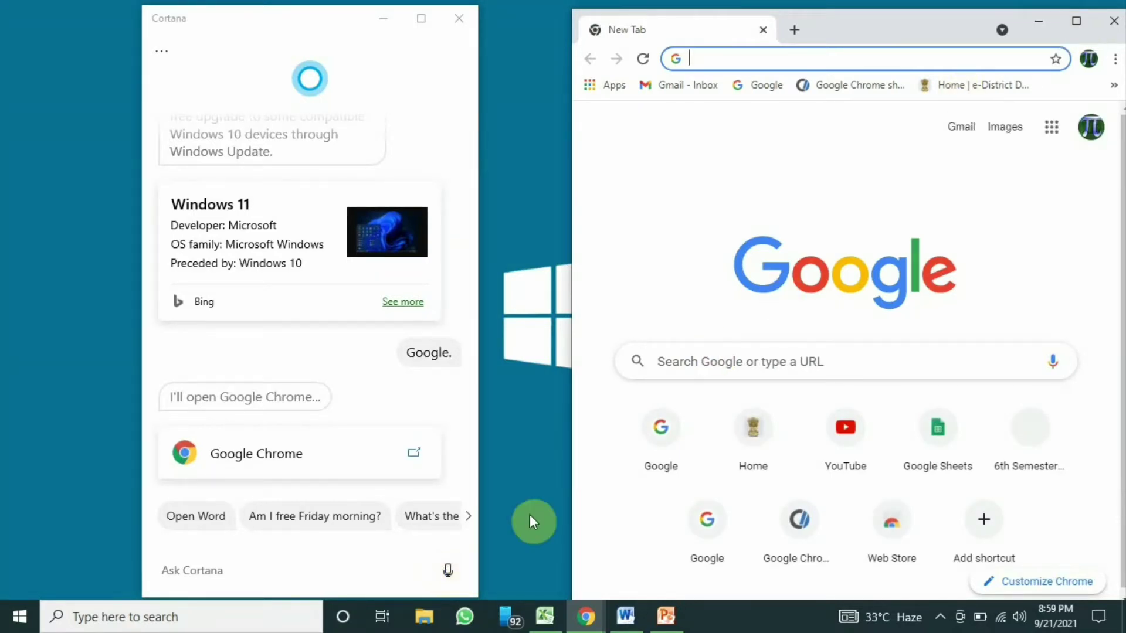
pyautogui.click(450, 576)
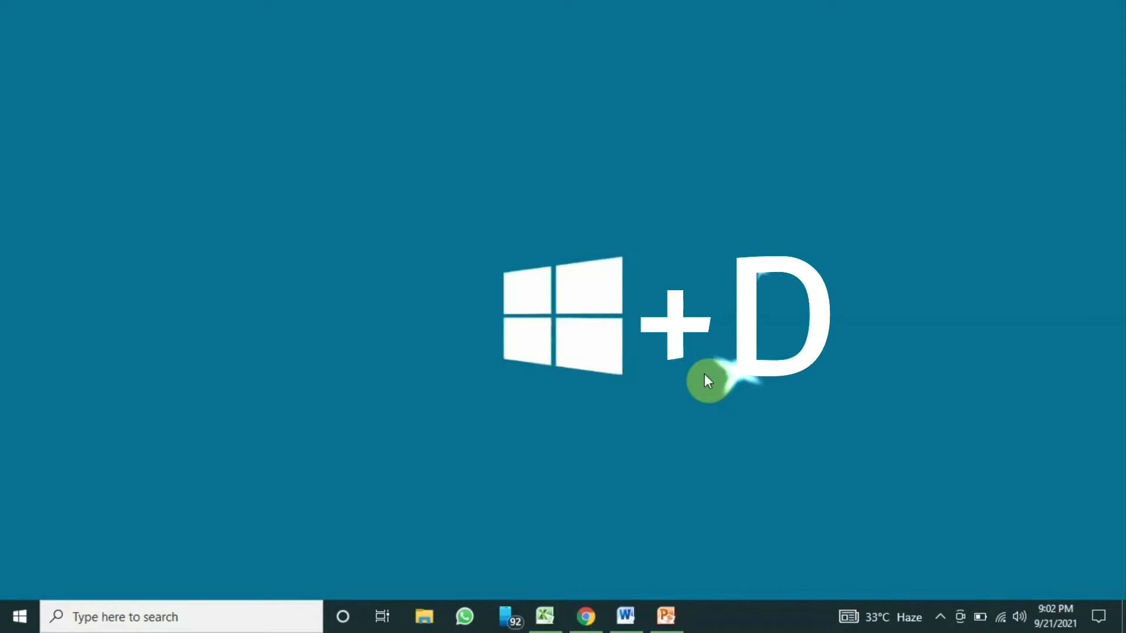
# - Restore the open windows and move the Book1 Excel window away from the PowerPoint window, towards the screen's right edge
pyautogui.press('super+d')
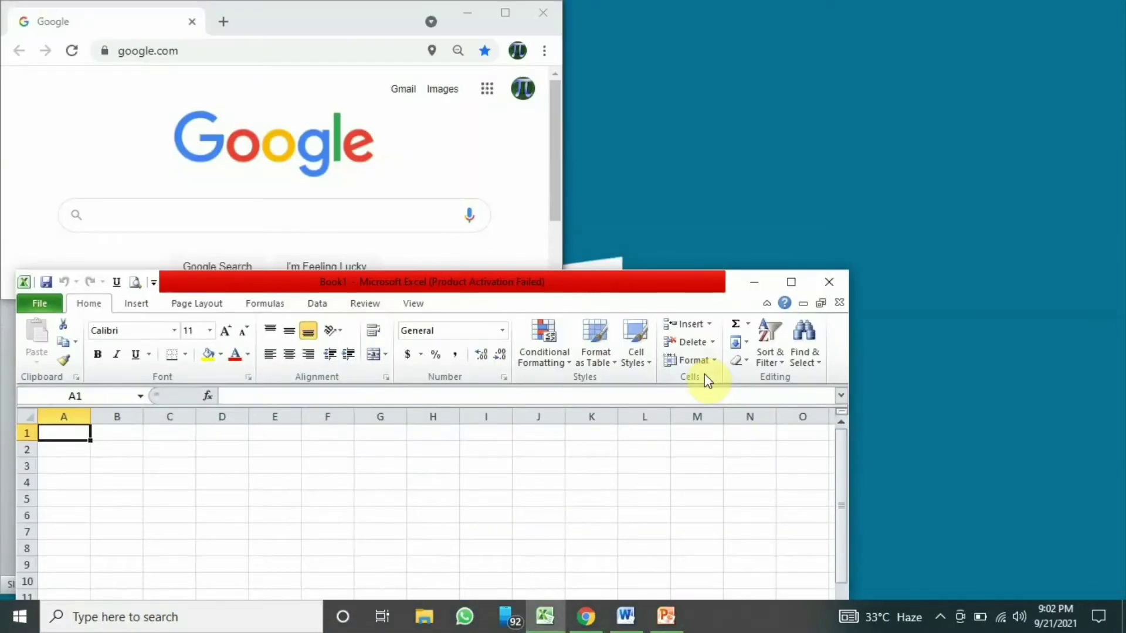
pyautogui.moveTo(579, 291); pyautogui.dragTo(1028, 279)
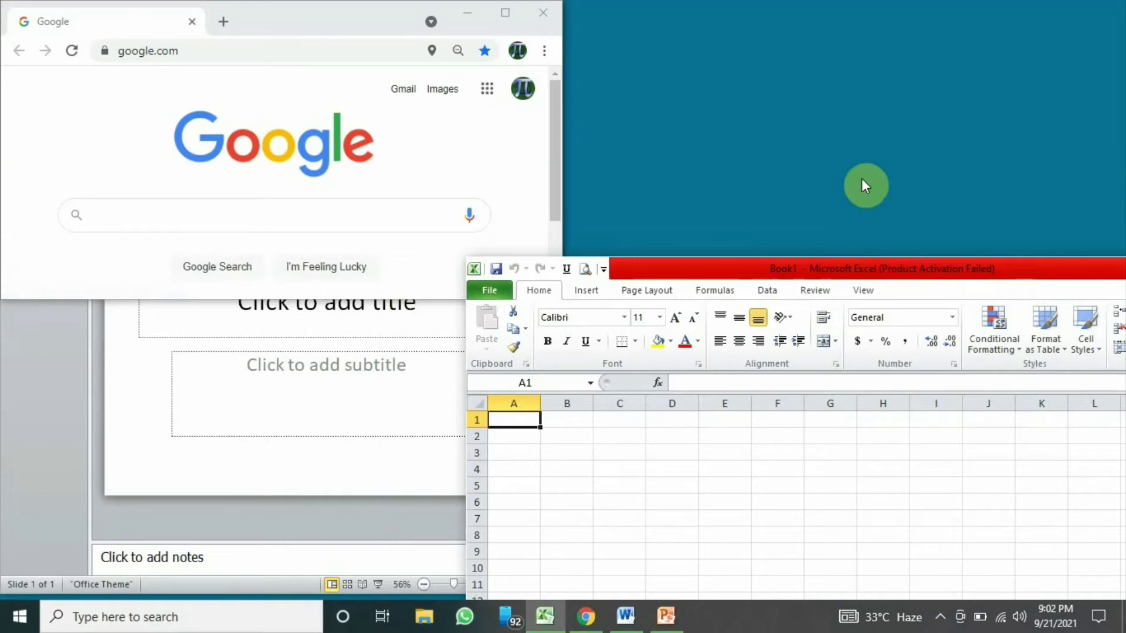
# - Hide all windows to show the desktop, restore them, and show the desktop again
pyautogui.press('super+d')
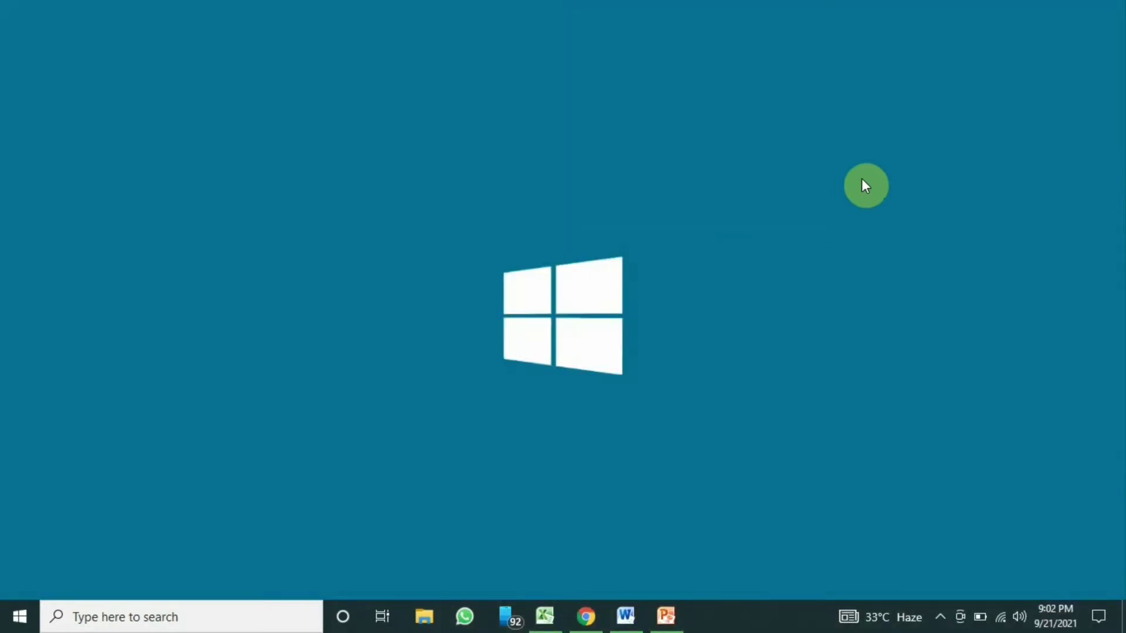
pyautogui.press('super+d')
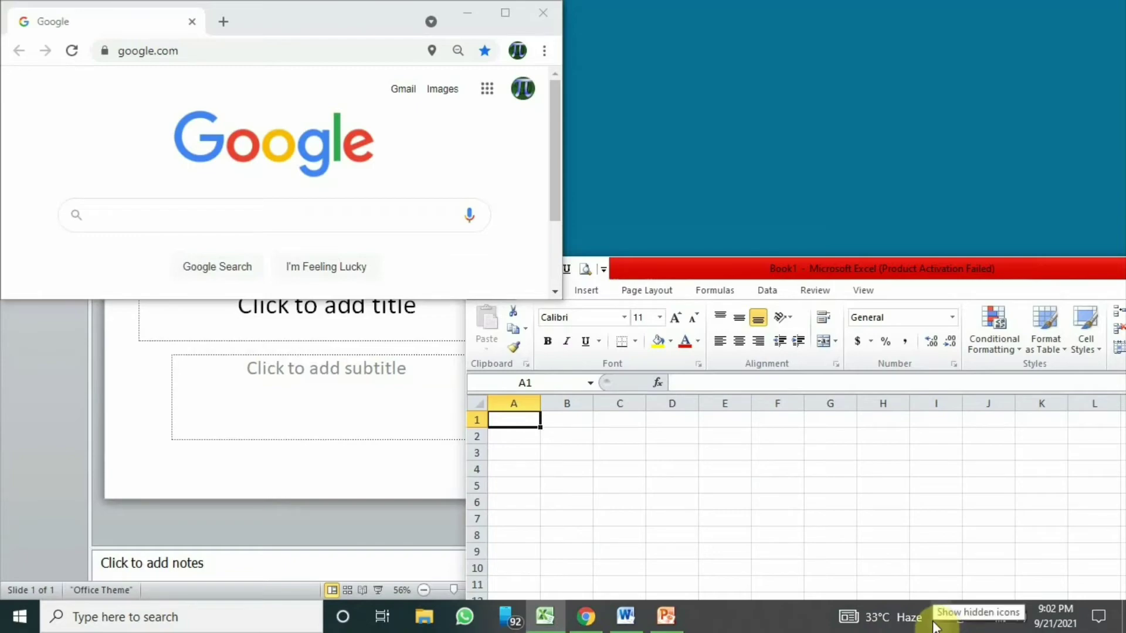
pyautogui.press('super+d')
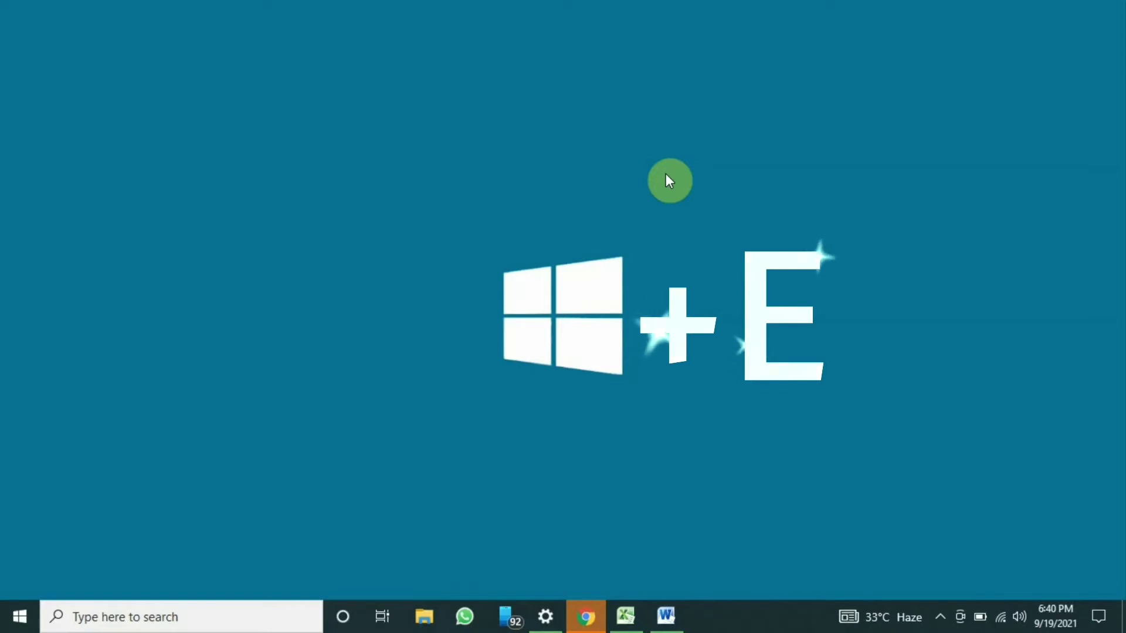
# - Open a File Explorer window
pyautogui.press('super+e')
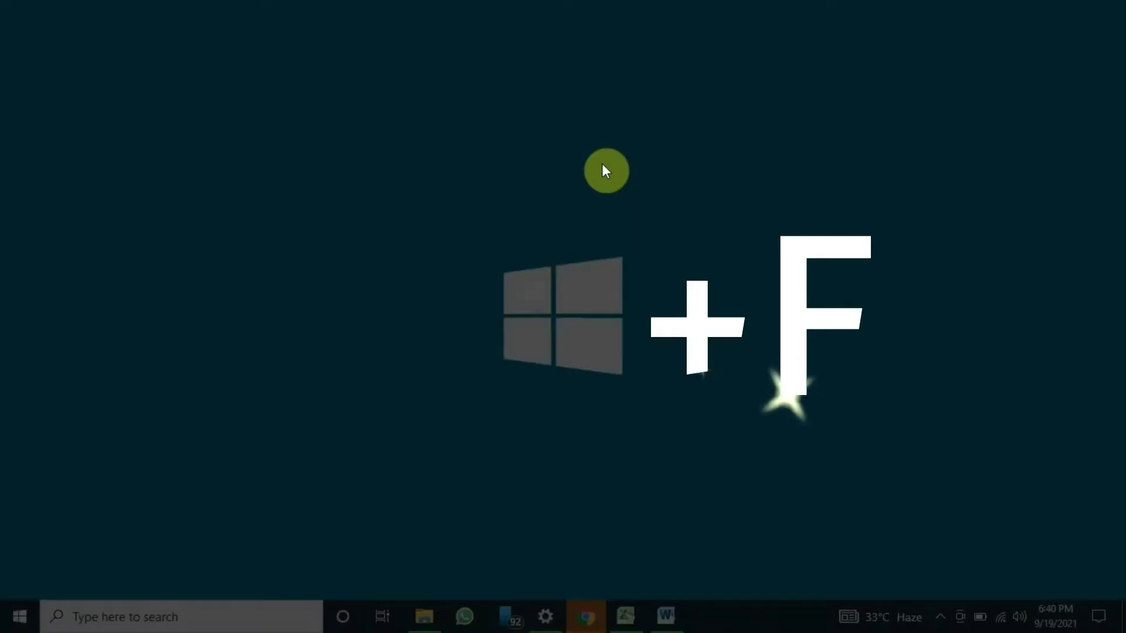
# - Open Feedback Hub and look through the feedback form down to its attached screenshot
pyautogui.press('super+f')
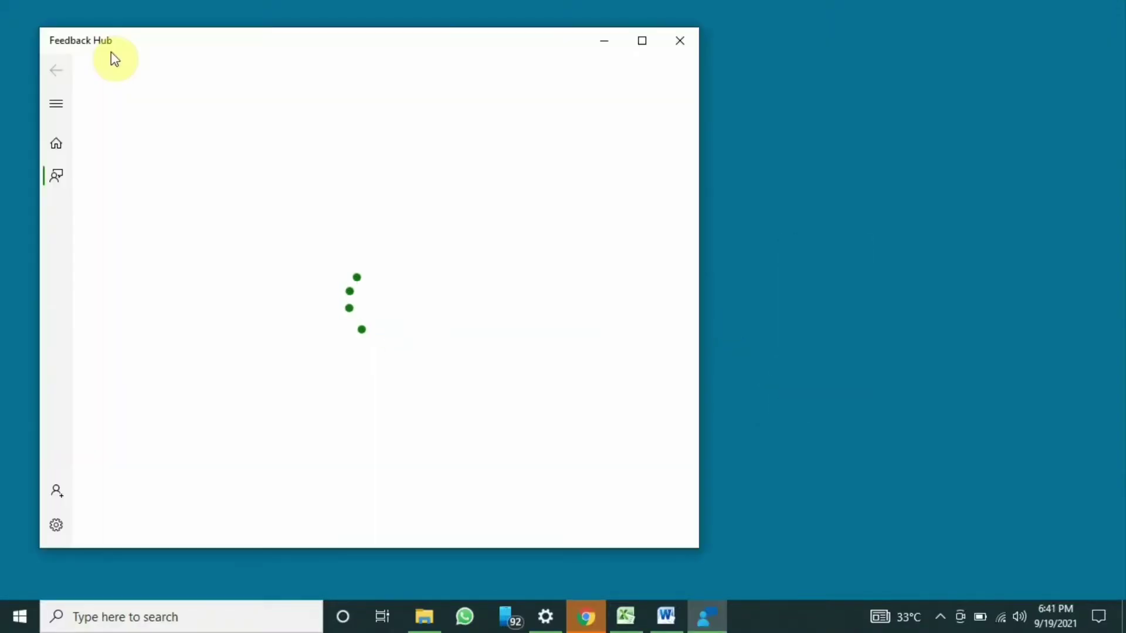
pyautogui.scroll(-5, 268, 284)
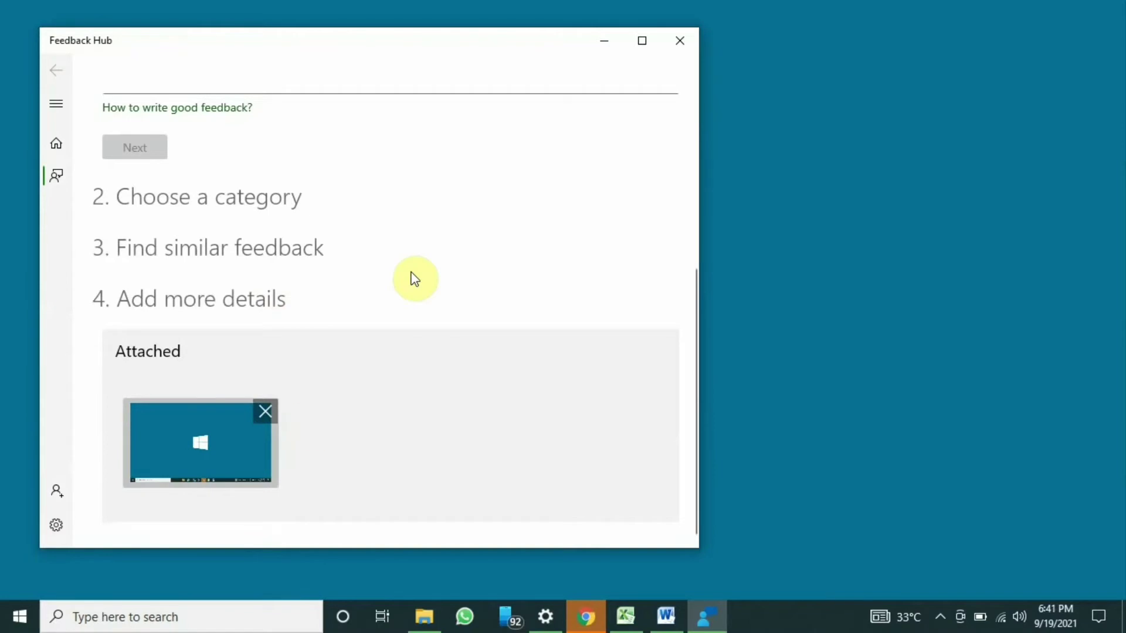
pyautogui.scroll(5, 414, 278)
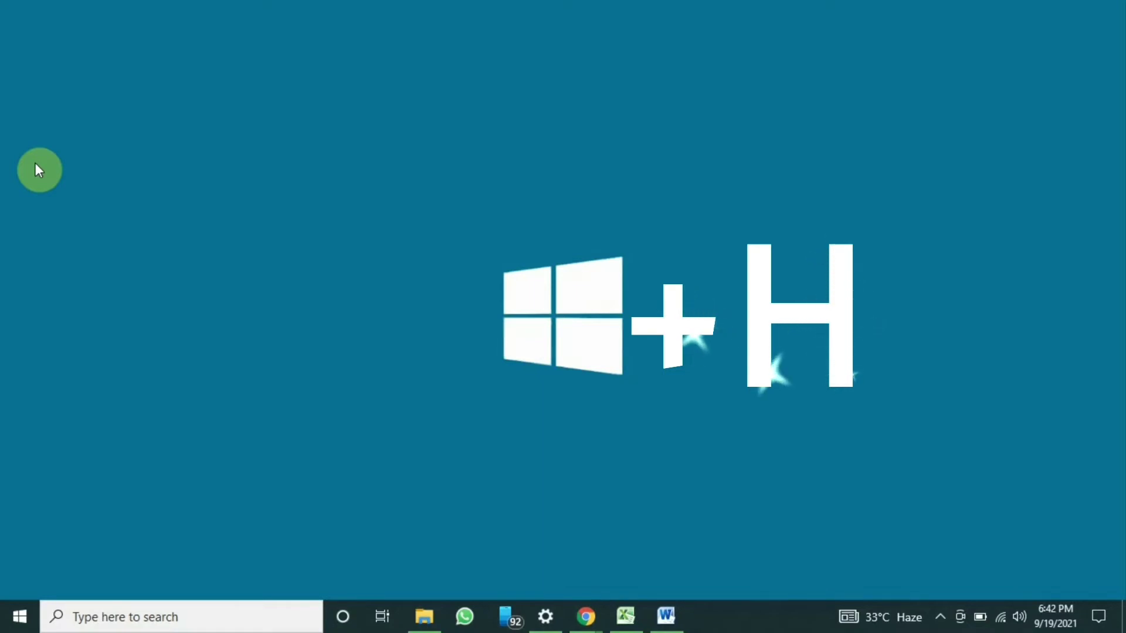
# - Switch to the blank Word document, dictate "Hello how are you" with Windows speech dictation, and close the dictation bar
pyautogui.hotkey('alt', 'Tab')
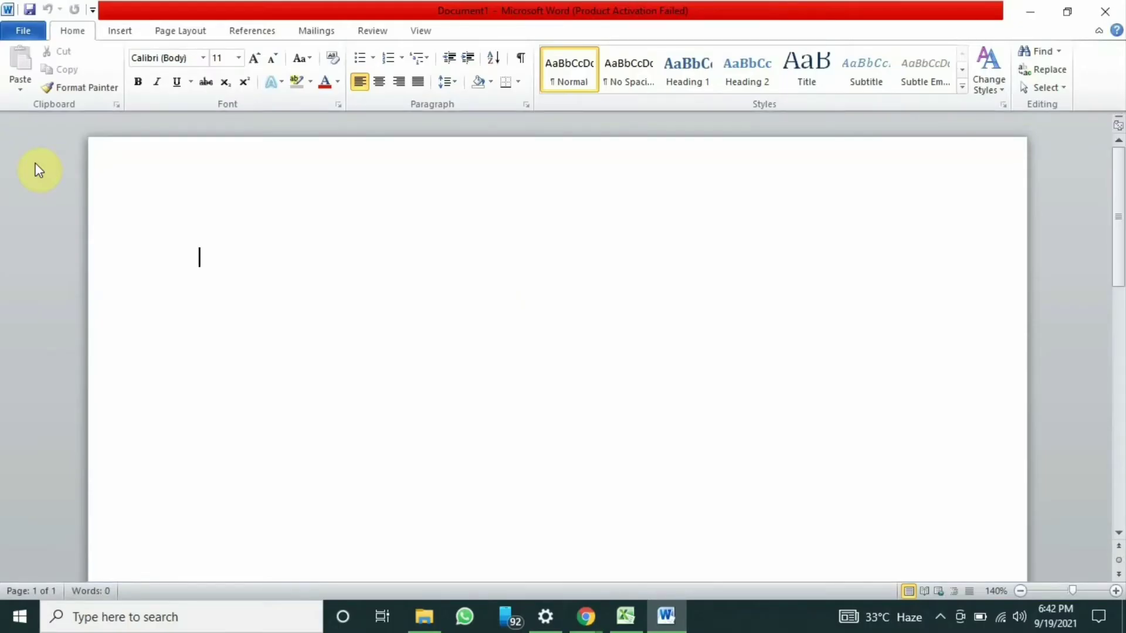
pyautogui.press('super+h')
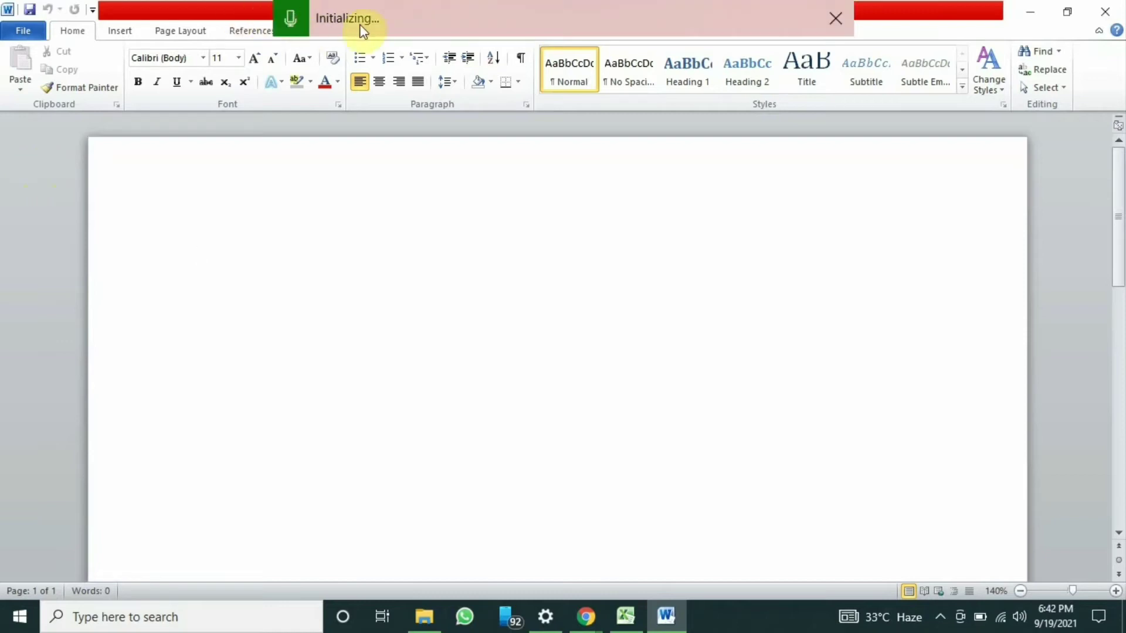
pyautogui.click(291, 19)
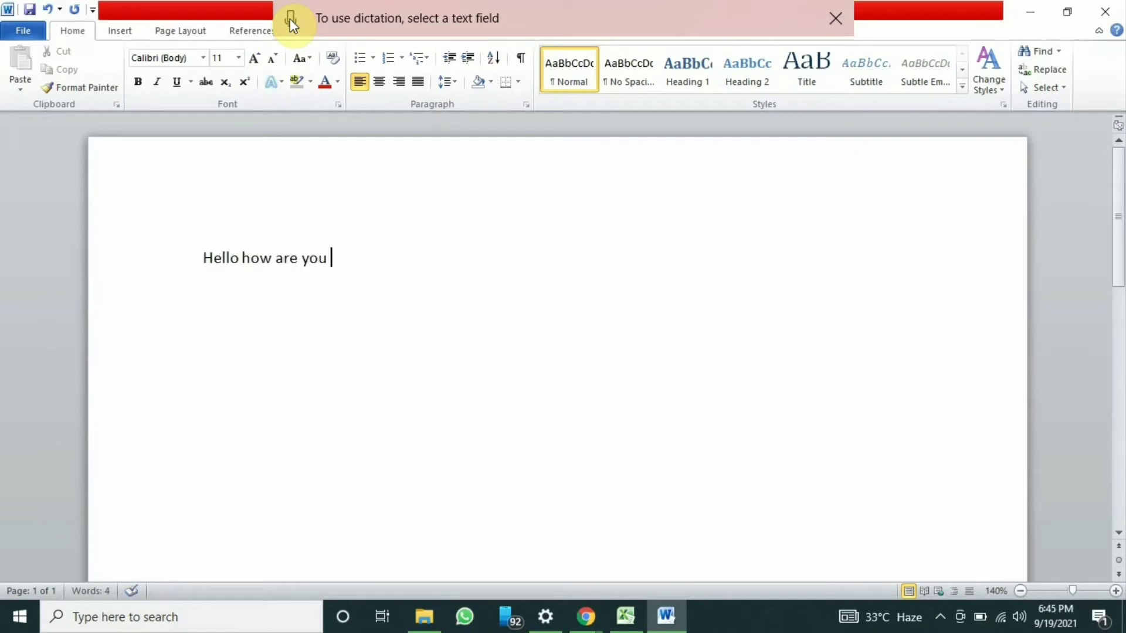
pyautogui.click(834, 18)
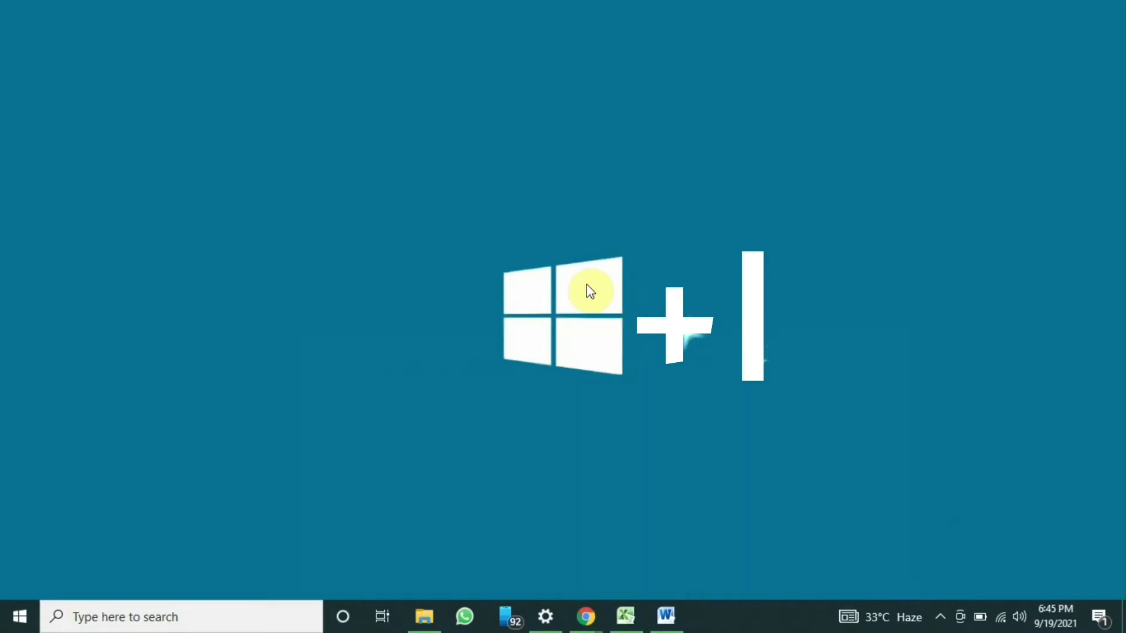
# - Open Windows Settings, and from the desktop open the Connect pane for wireless devices
pyautogui.press('super+i')
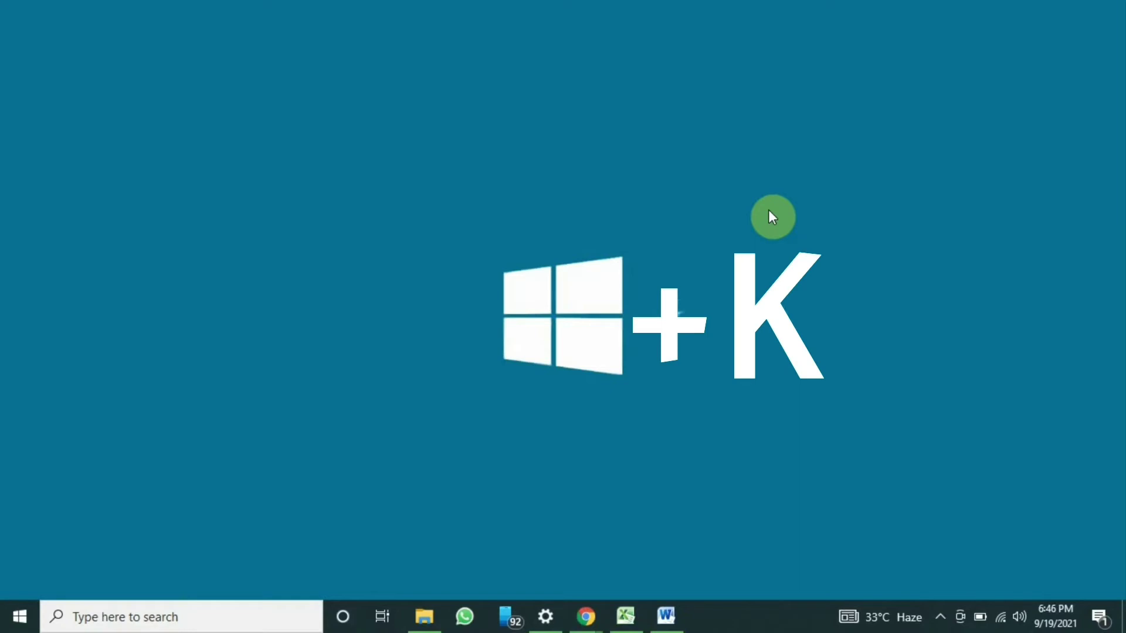
pyautogui.press('super+k')
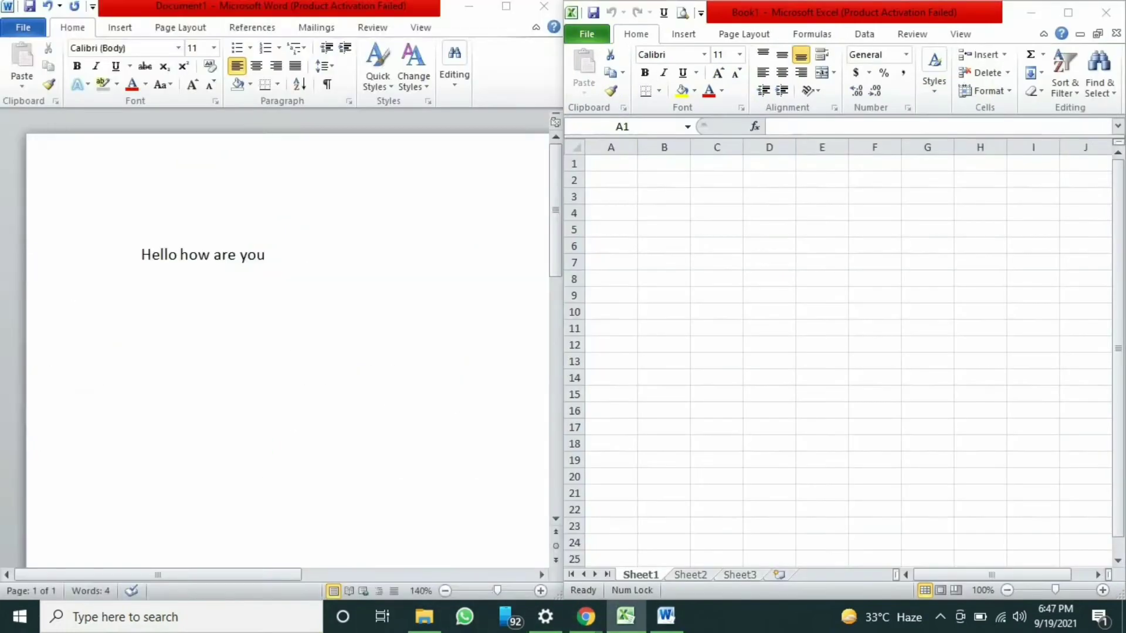
# - Snap the Excel window to the right half of the screen and minimize all windows
pyautogui.press('super+Right')
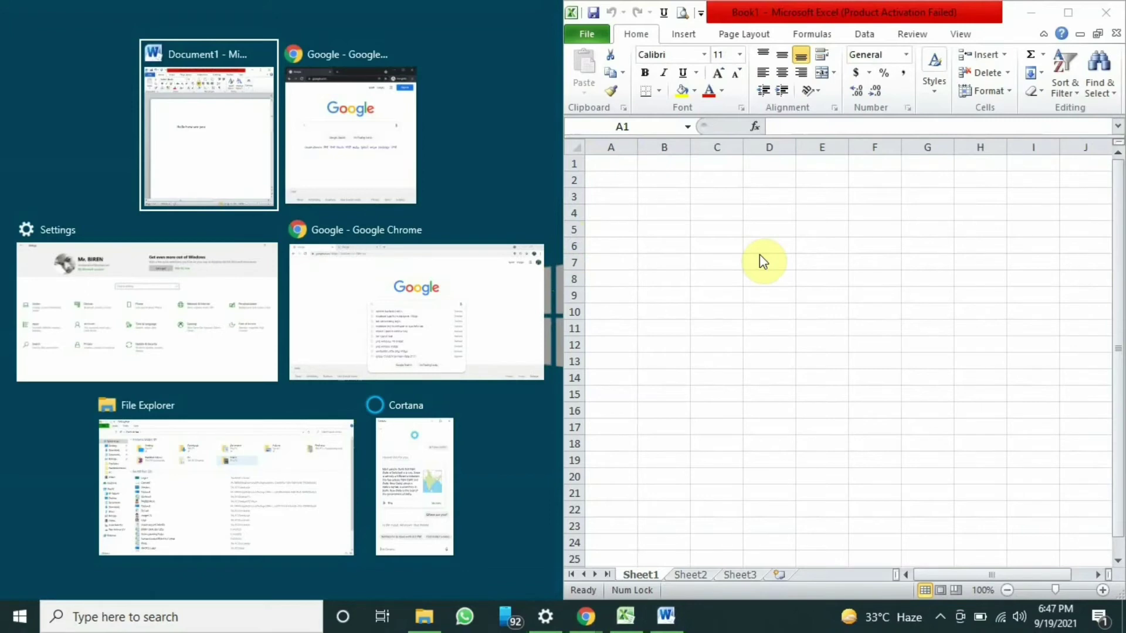
pyautogui.press('super+m')
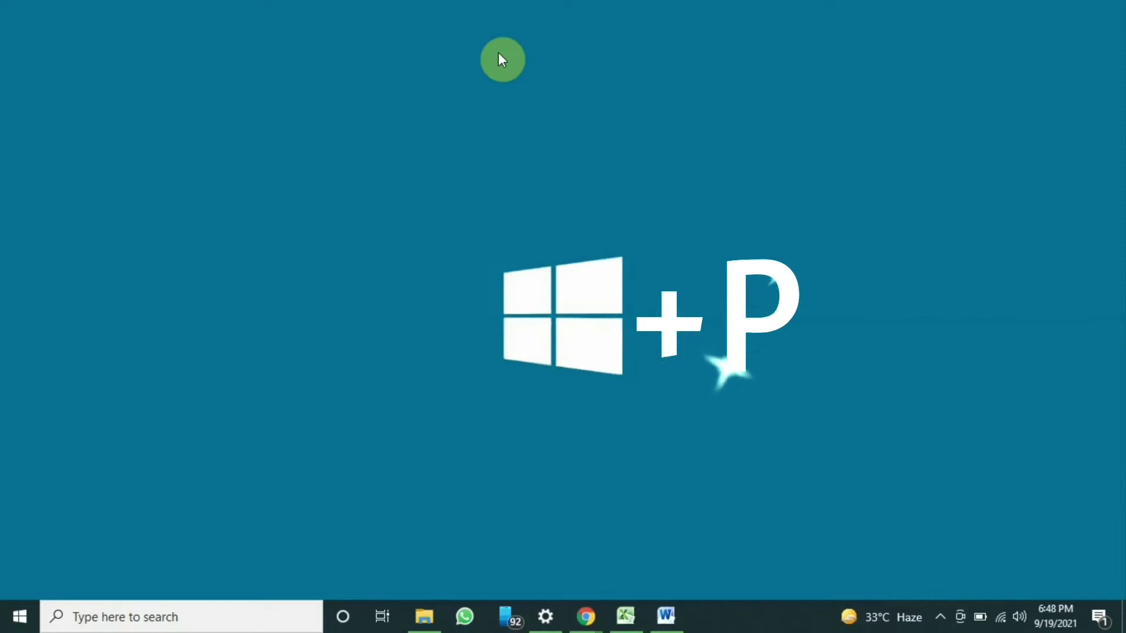
# - Open the Project display options, view the available projection modes, and close them without changing the mode
pyautogui.press('super+p')
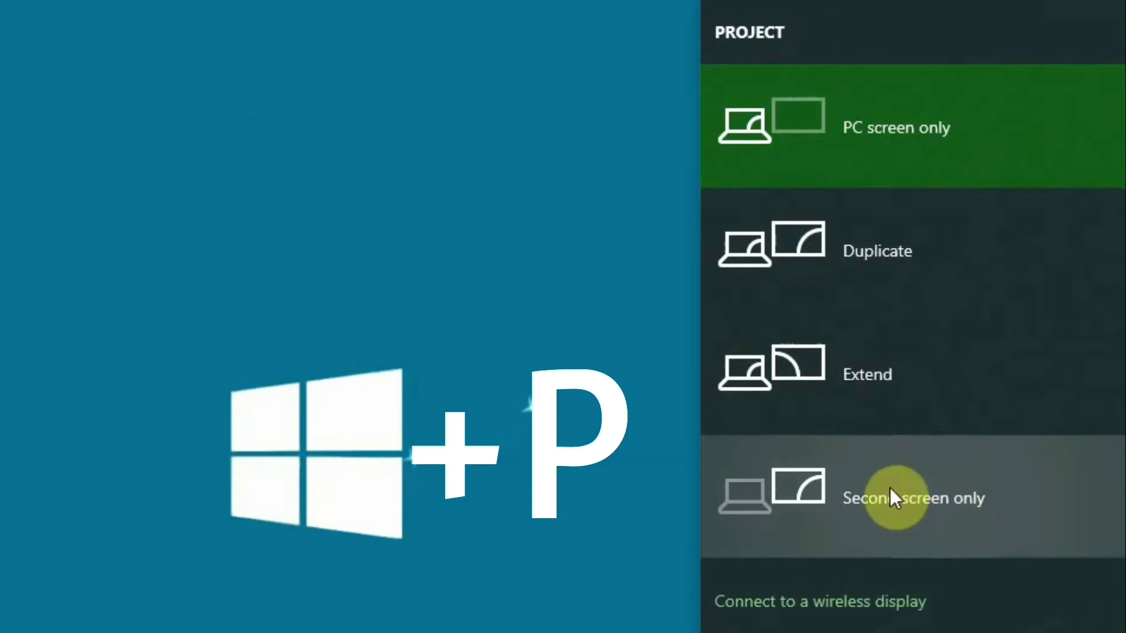
pyautogui.click(491, 448)
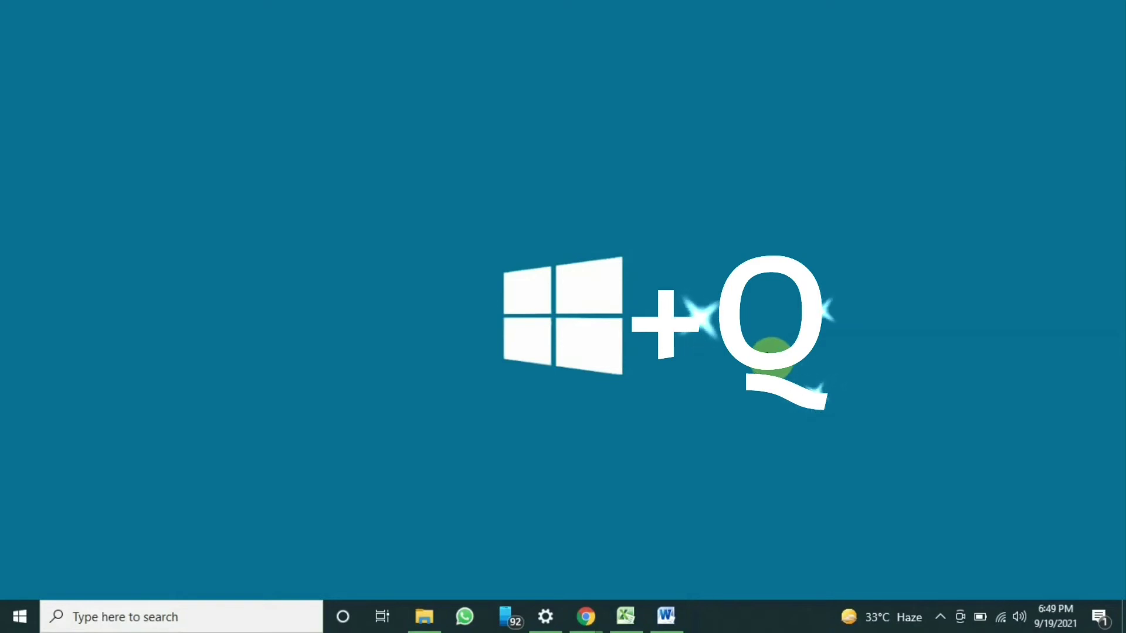
# - Open Windows Search
pyautogui.press('super+q')
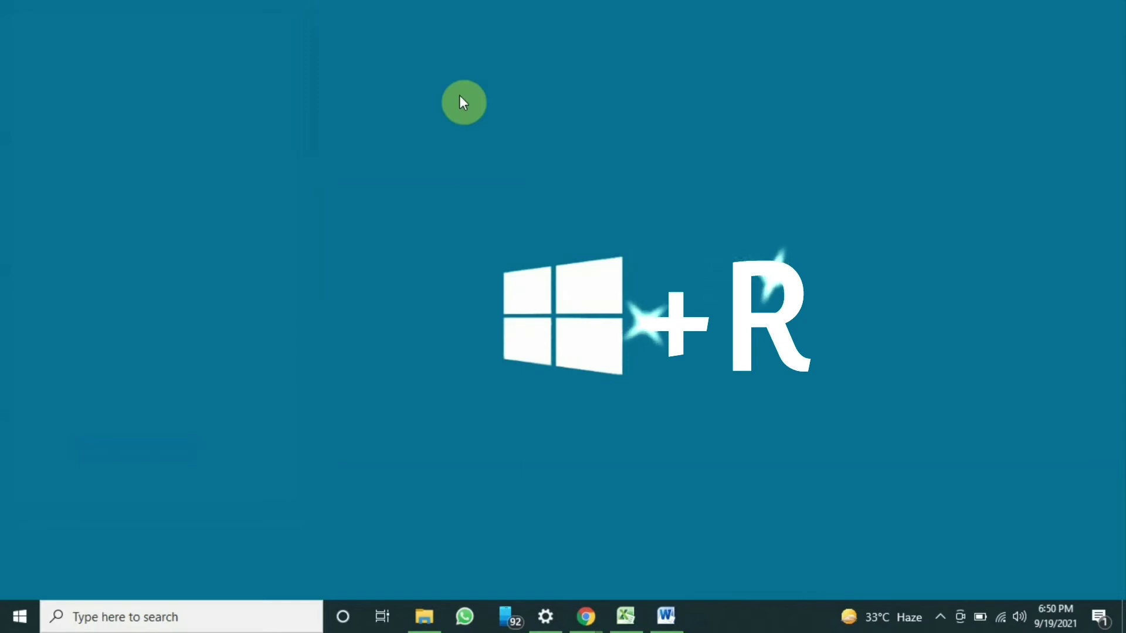
# - Launch WordPad through the Run dialog with the command wordpad
pyautogui.press('super+r')
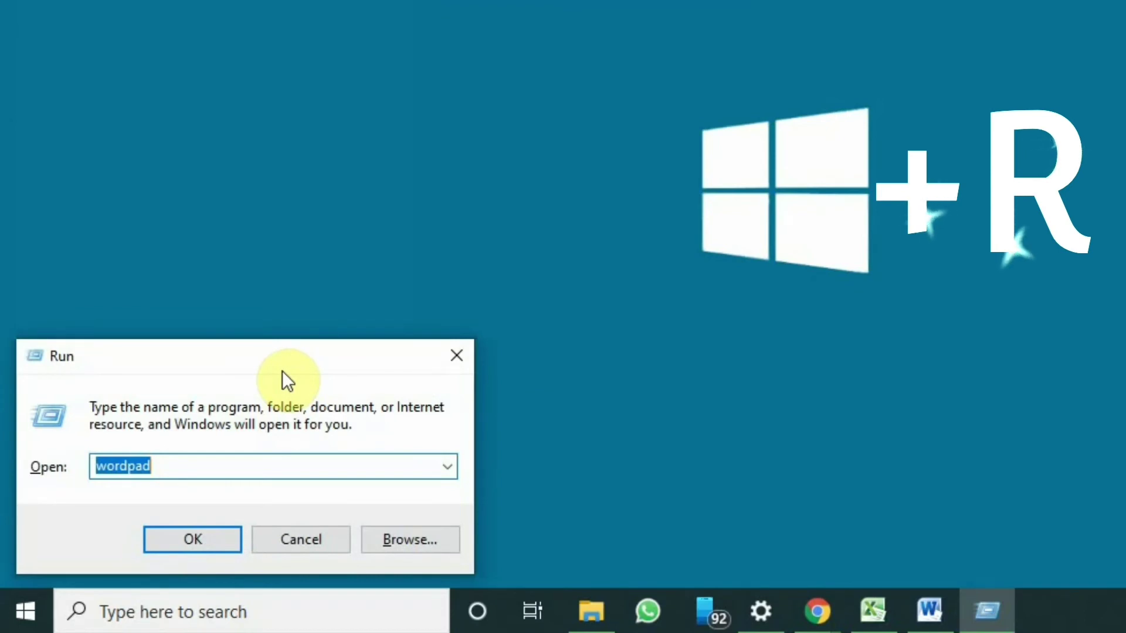
pyautogui.click(156, 469)
pyautogui.click(187, 534)
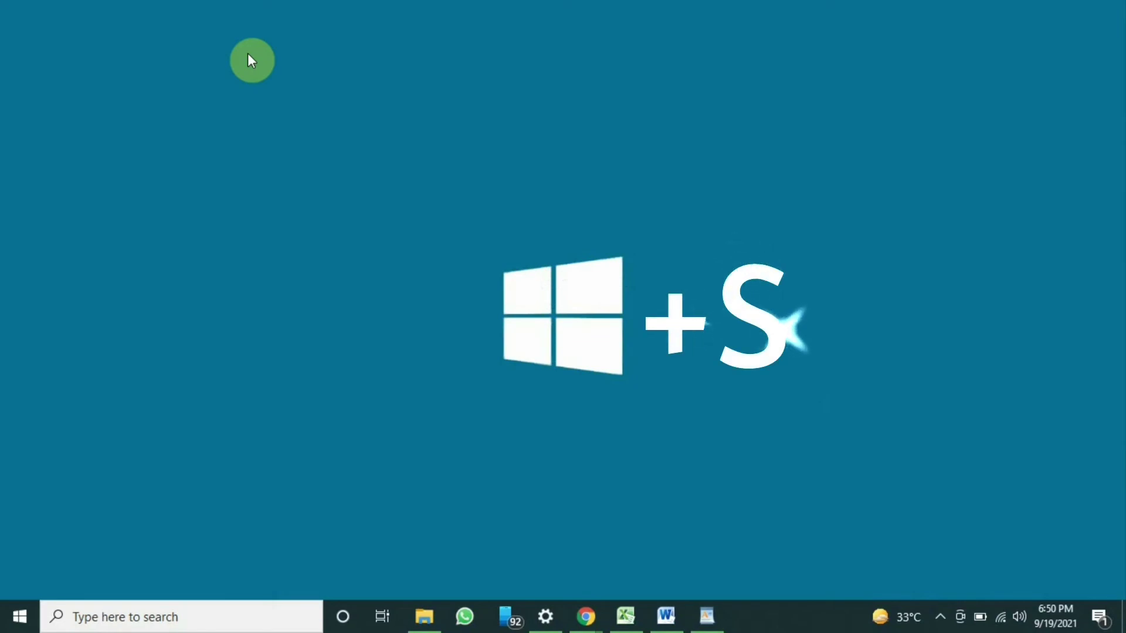
# - Open Windows Search and browse its Apps, Documents, Settings, Email and Web categories, and open the list of more categories
pyautogui.press('super+s')
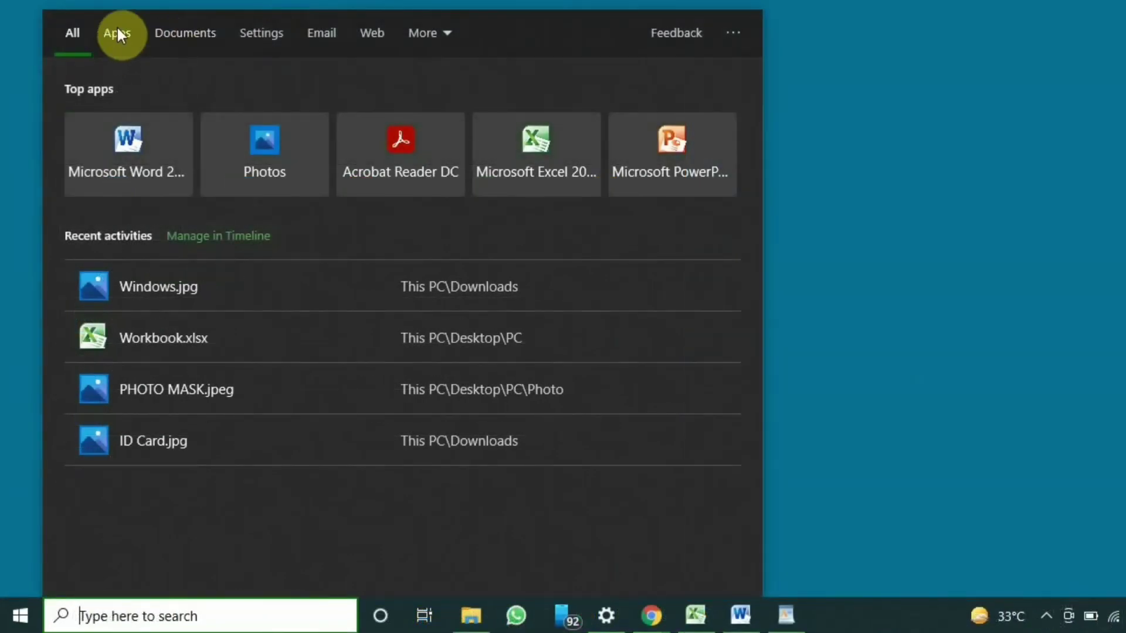
pyautogui.click(118, 29)
pyautogui.click(176, 36)
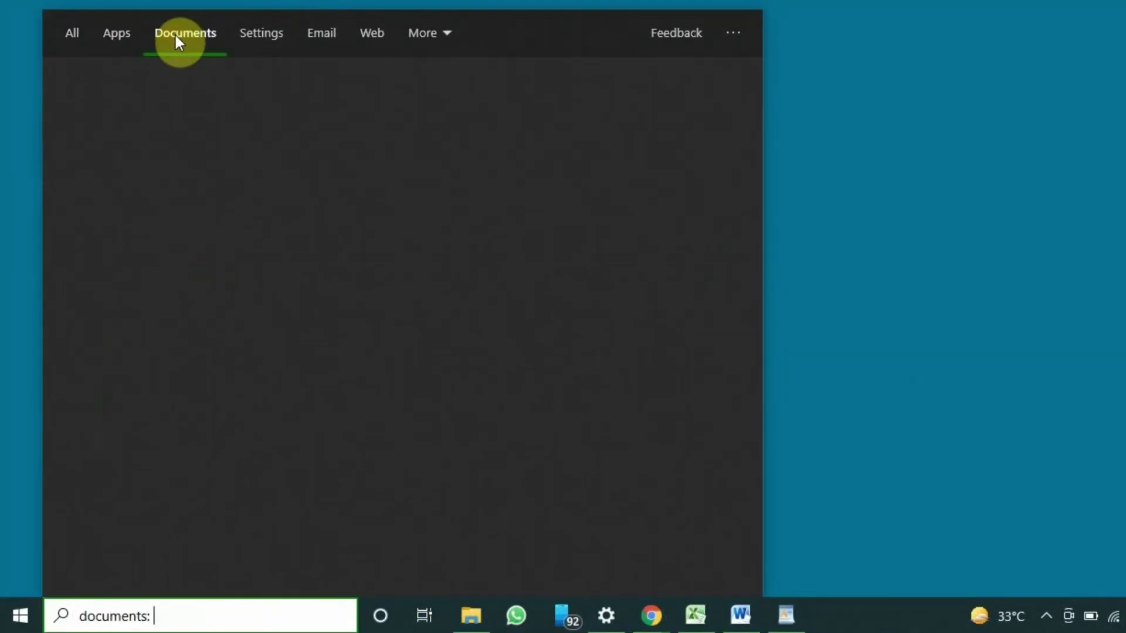
pyautogui.click(271, 36)
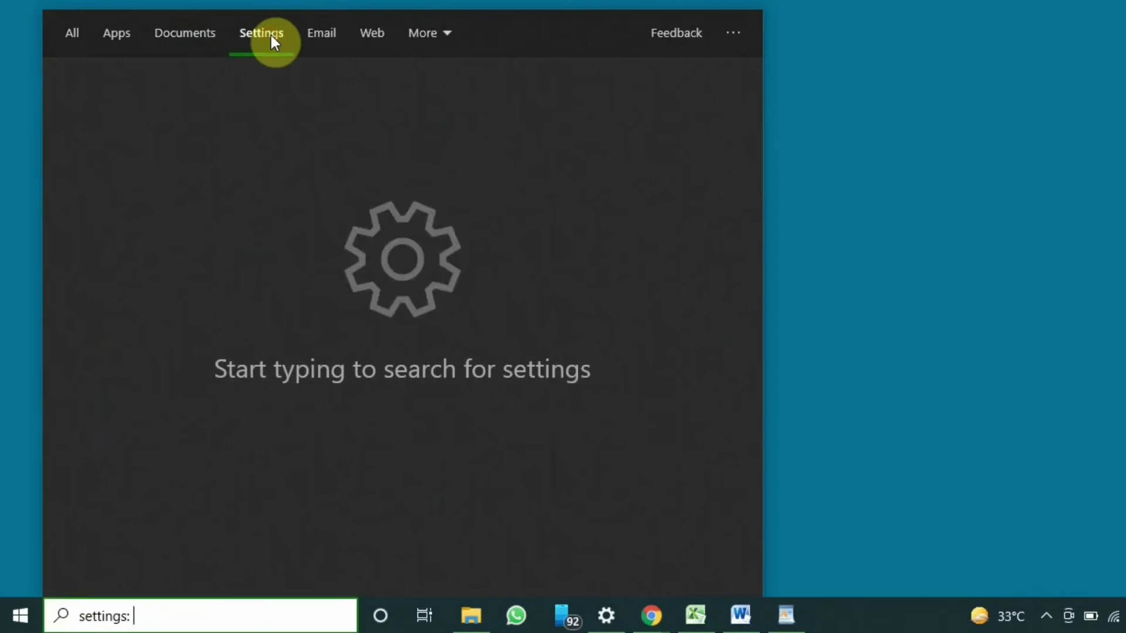
pyautogui.click(322, 36)
pyautogui.click(372, 36)
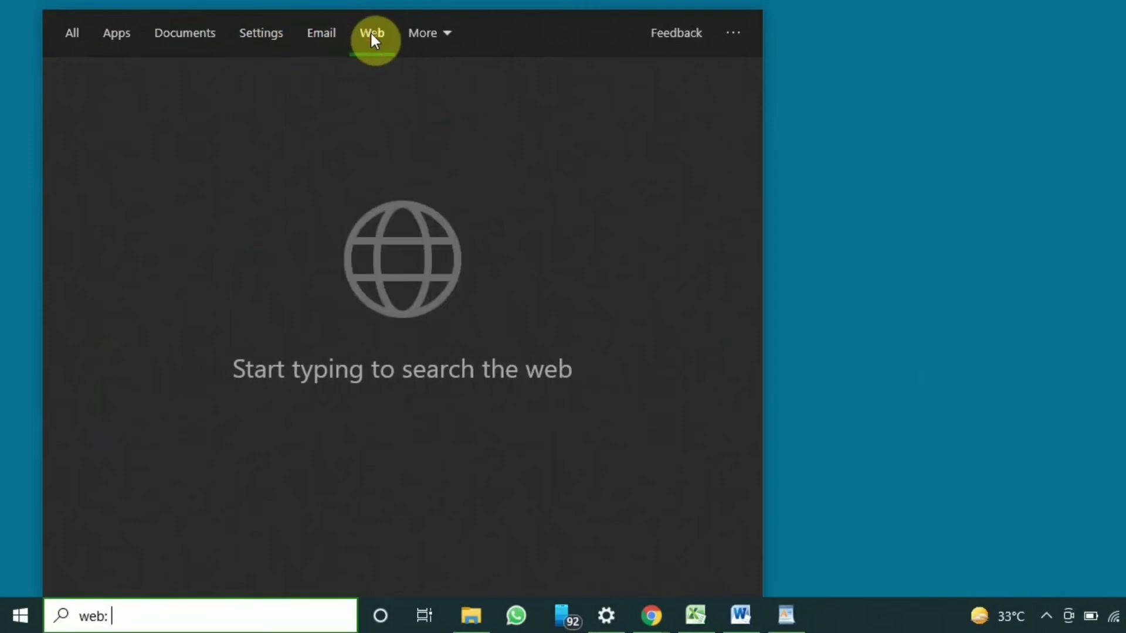
pyautogui.click(427, 33)
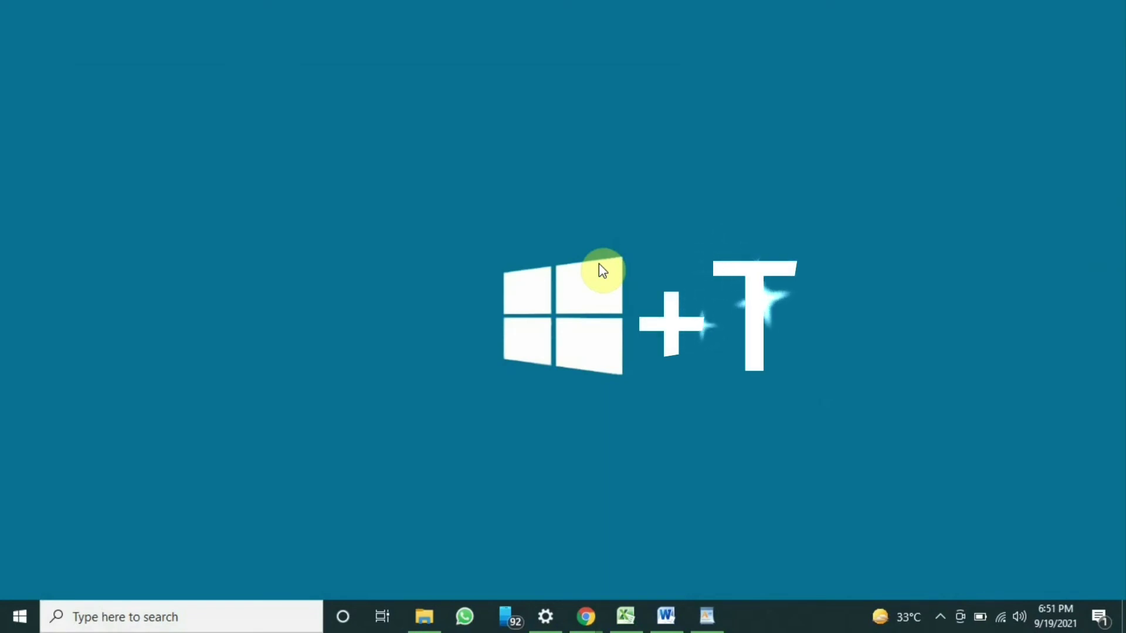
# - Cycle the taskbar focus forward through the pinned and open apps, from File Explorer to the Word document
pyautogui.press('super+t')
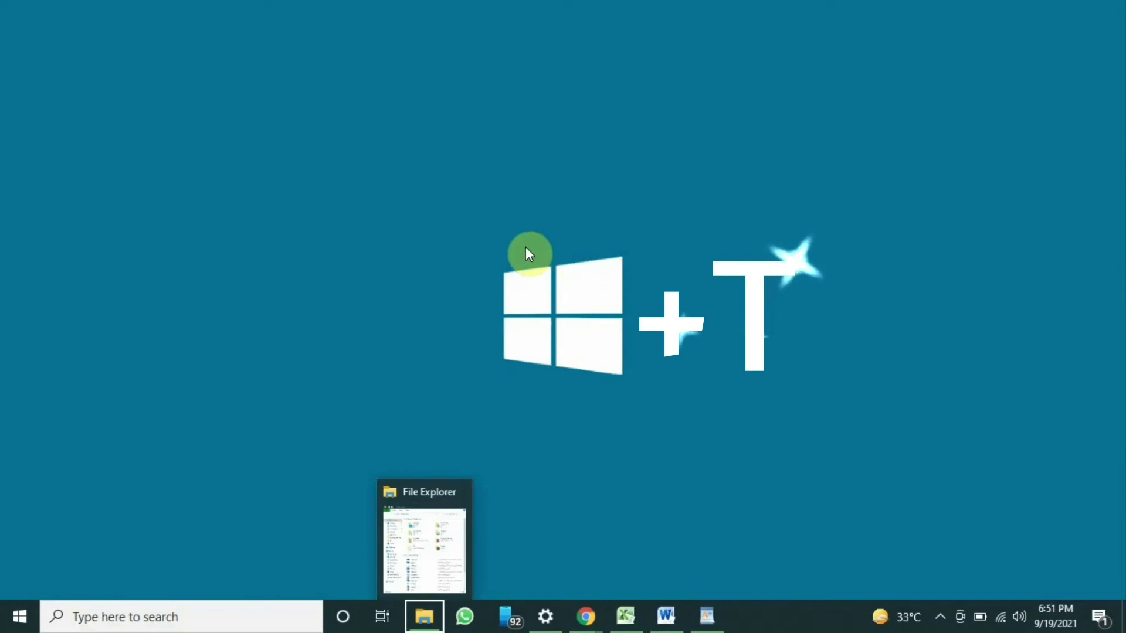
pyautogui.press('super+t')
pyautogui.press('super+t')
pyautogui.press('super+t')
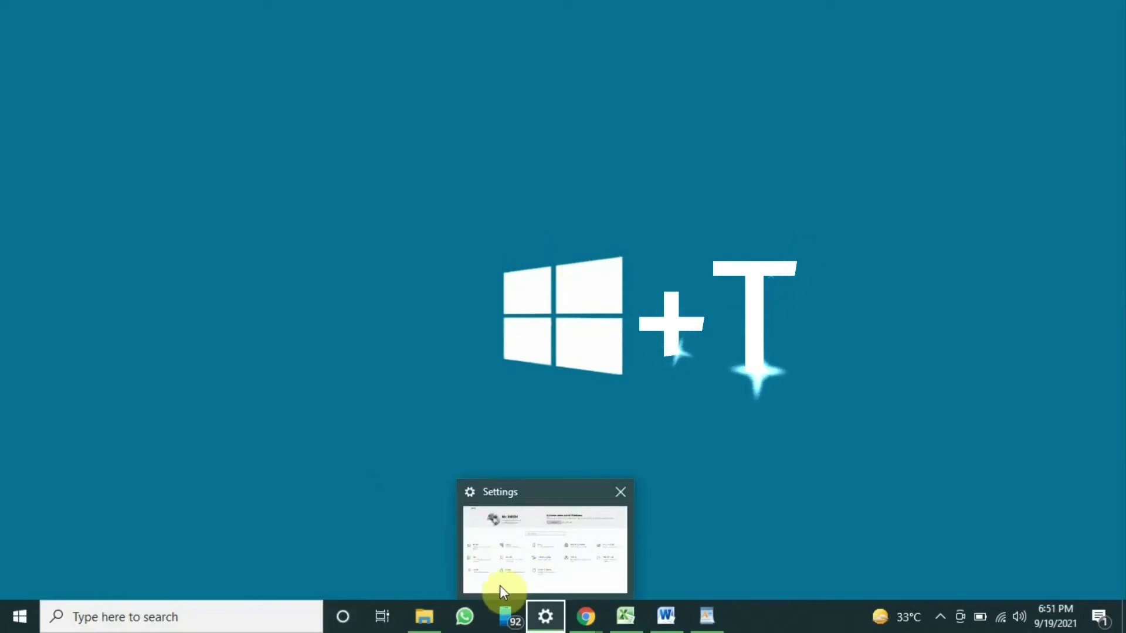
pyautogui.press('super+t')
pyautogui.press('super+t')
pyautogui.press('super+t')
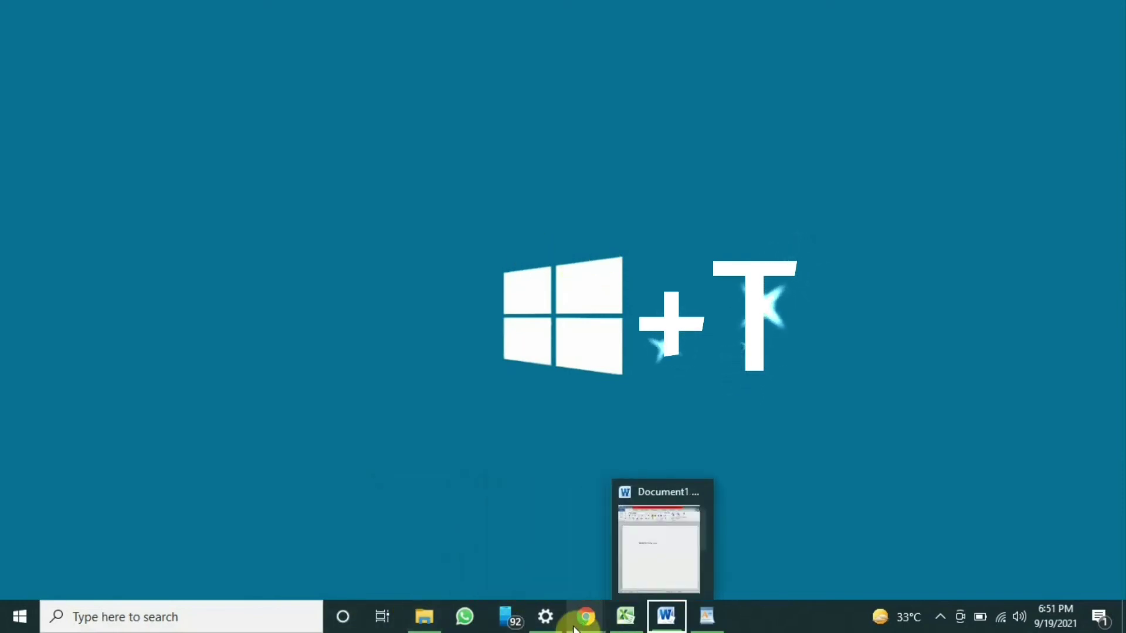
# - Cycle the taskbar focus backward from the Word document past Chrome to Settings
pyautogui.press('shift+super+t')
pyautogui.press('shift+super+t')
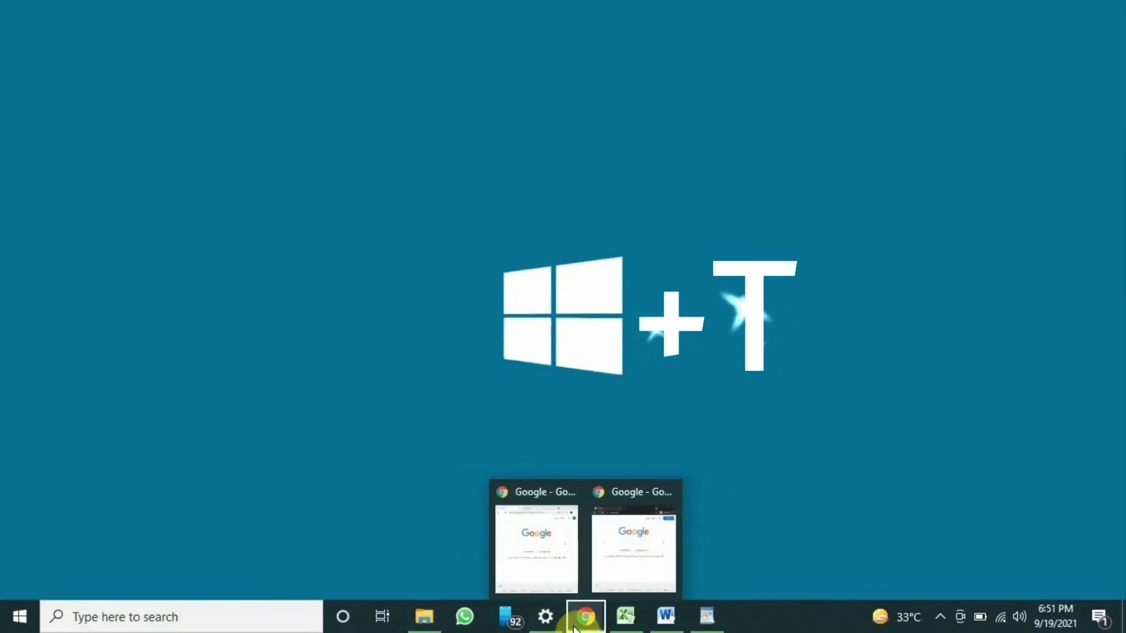
pyautogui.press('shift+super+t')
pyautogui.press('shift+super+t')
pyautogui.press('shift+super+t')
pyautogui.press('shift+super+t')
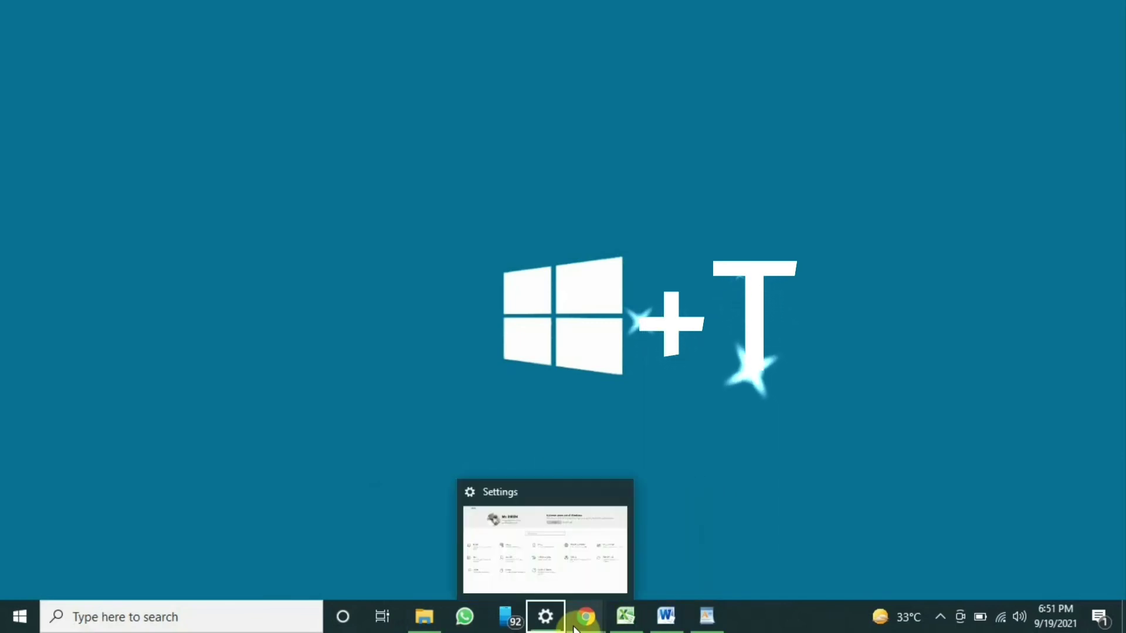
# - Cycle the taskbar focus forward through the apps again from Settings, and step back past Excel
pyautogui.press('super+t')
pyautogui.press('super+t')
pyautogui.press('super+t')
pyautogui.press('super+t')
pyautogui.press('super+t')
pyautogui.press('super+t')
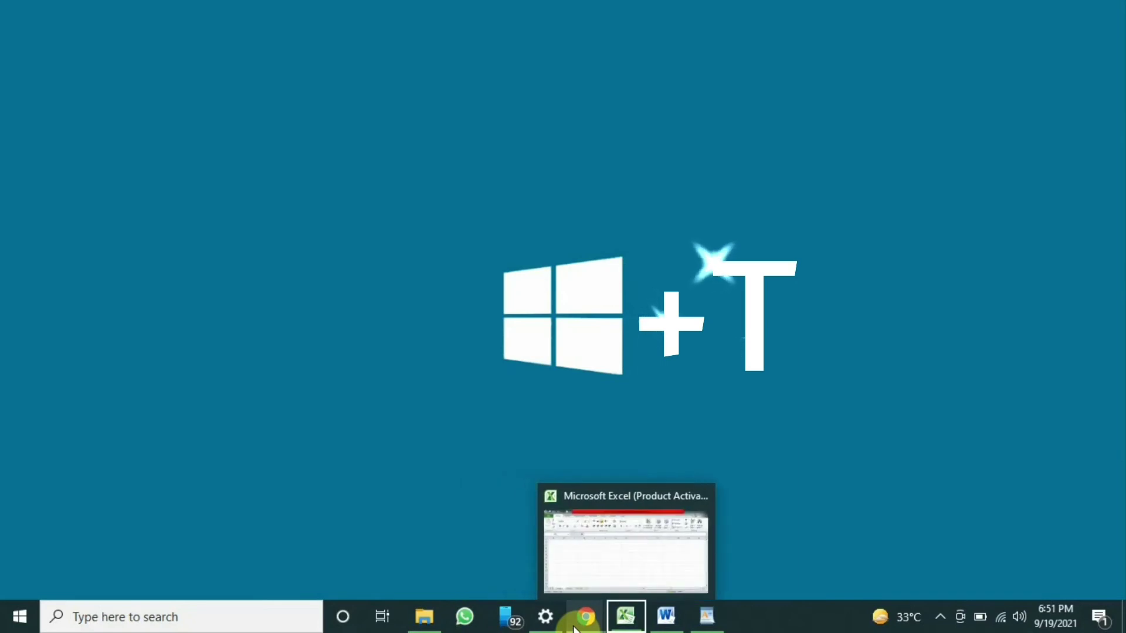
pyautogui.press('super+t')
pyautogui.press('super+t')
pyautogui.press('shift+super+t')
pyautogui.press('shift+super+t')
pyautogui.press('shift+super+t')
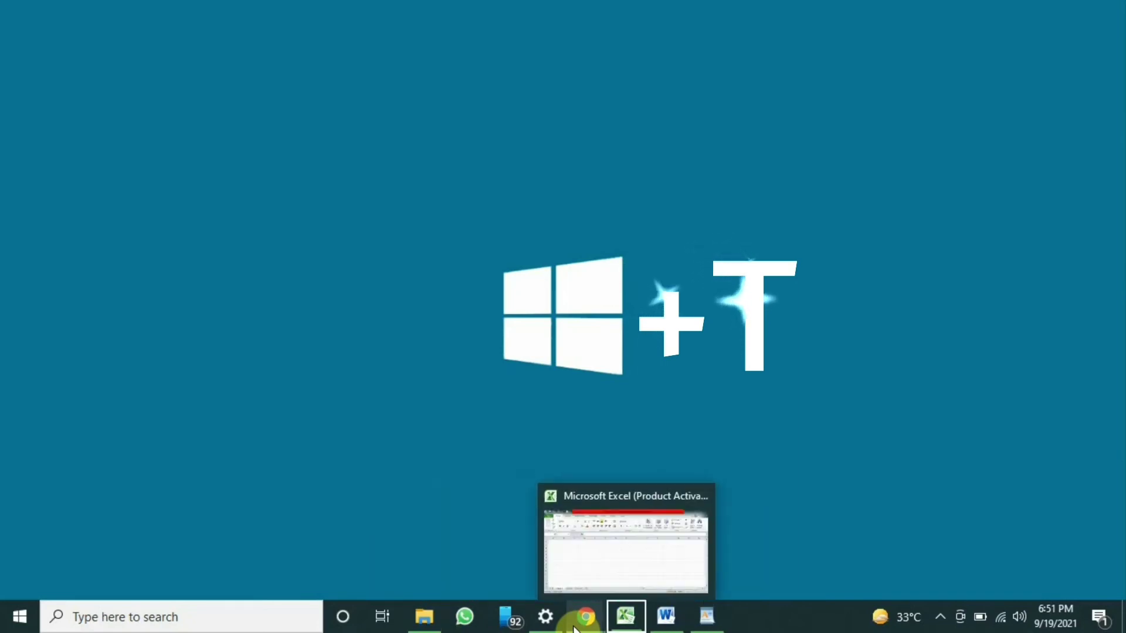
pyautogui.press('shift+super+t')
pyautogui.press('shift+super+t')
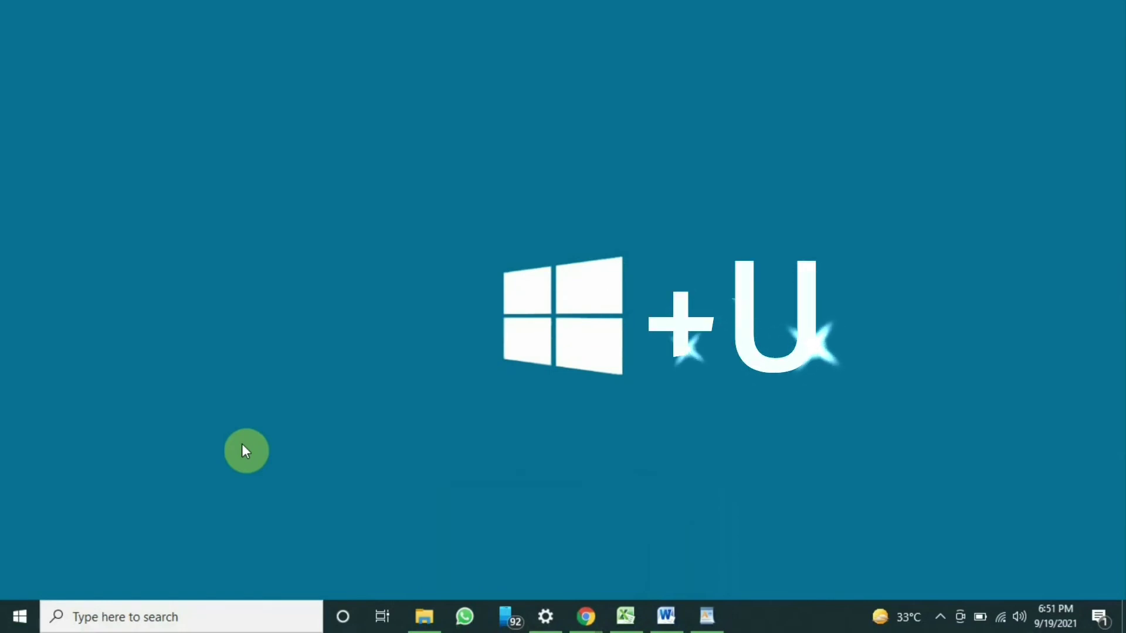
# - Open the Ease of Access settings, and from the desktop open the clipboard history and dismiss it
pyautogui.press('super+u')
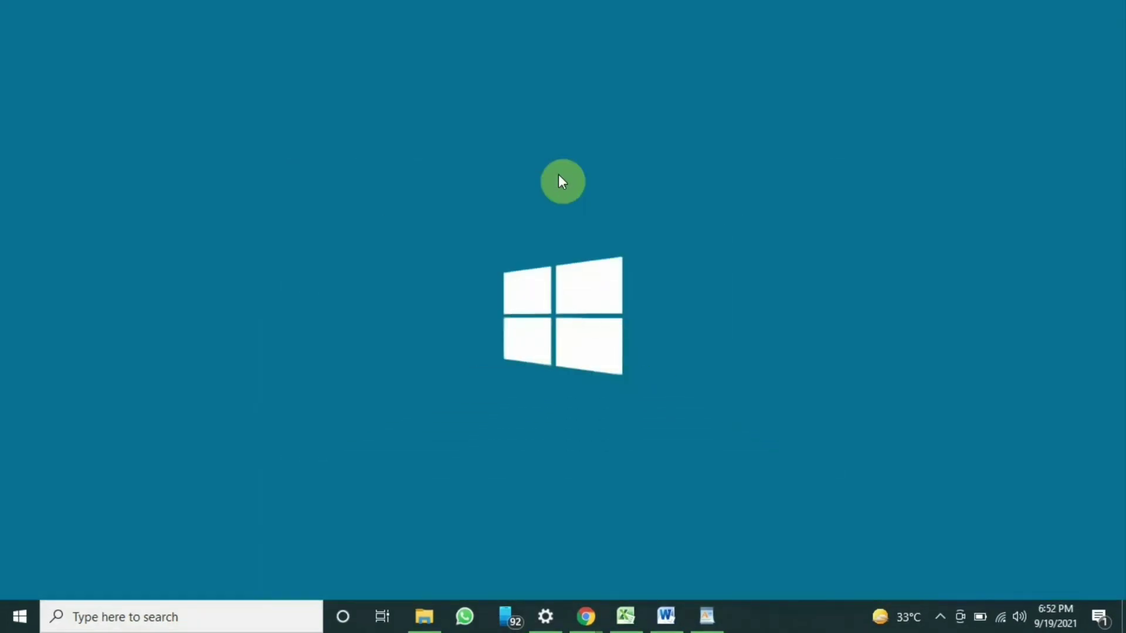
pyautogui.press('super+v')
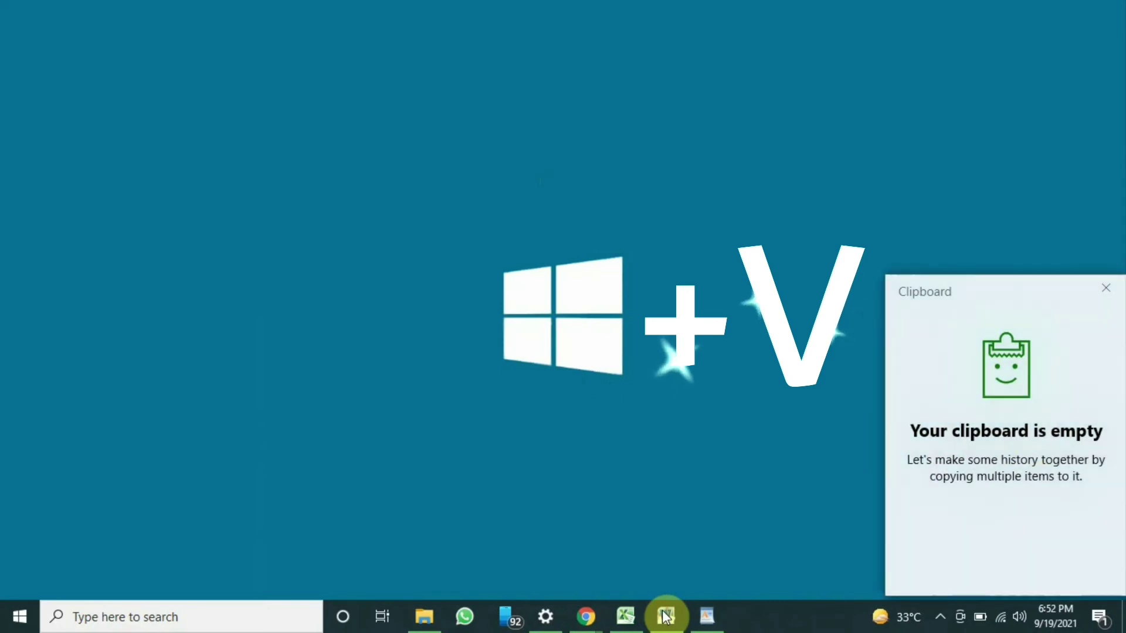
pyautogui.click(531, 515)
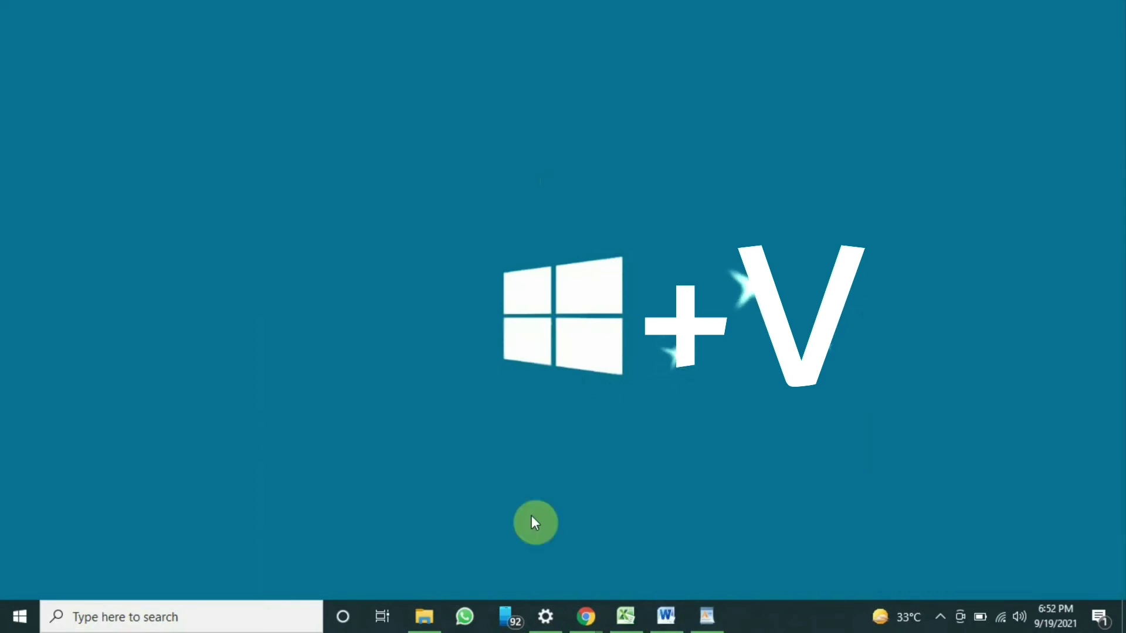
# - Copy the text "Hello how are you" in the Word document and open the clipboard history
pyautogui.click(671, 616)
pyautogui.moveTo(153, 254); pyautogui.dragTo(34, 259)
pyautogui.rightClick(34, 256)
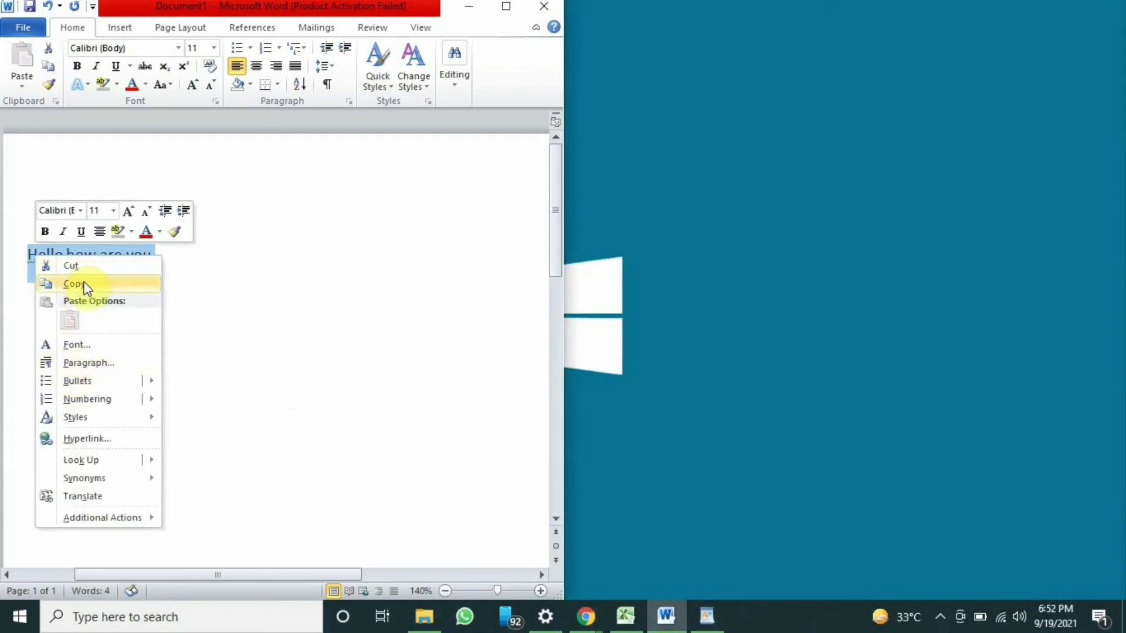
pyautogui.click(85, 285)
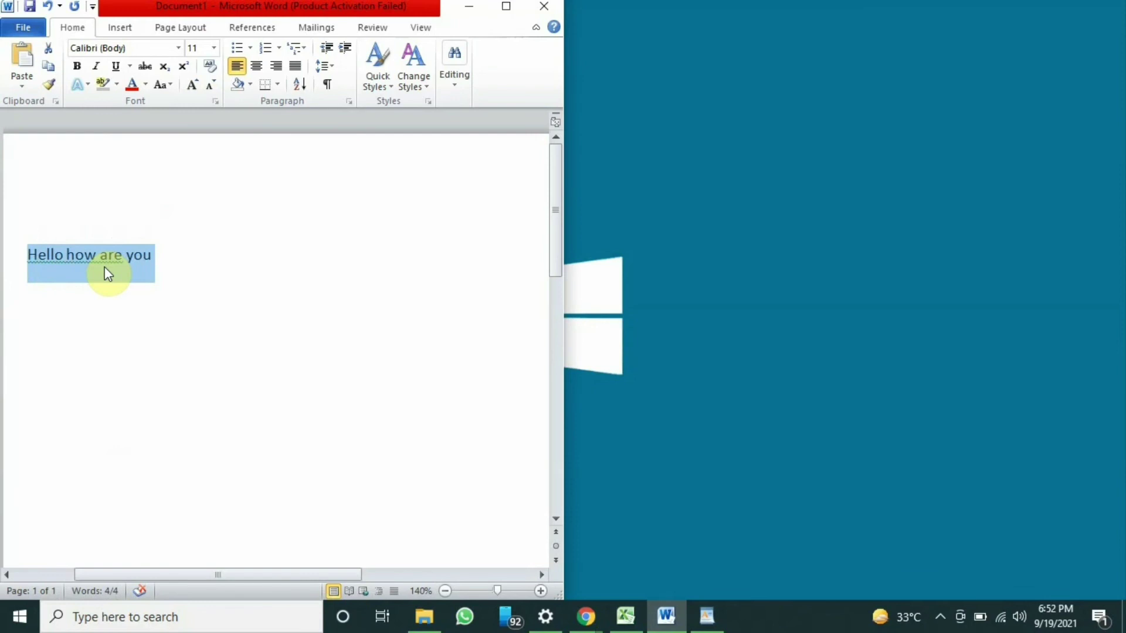
pyautogui.press('super+v')
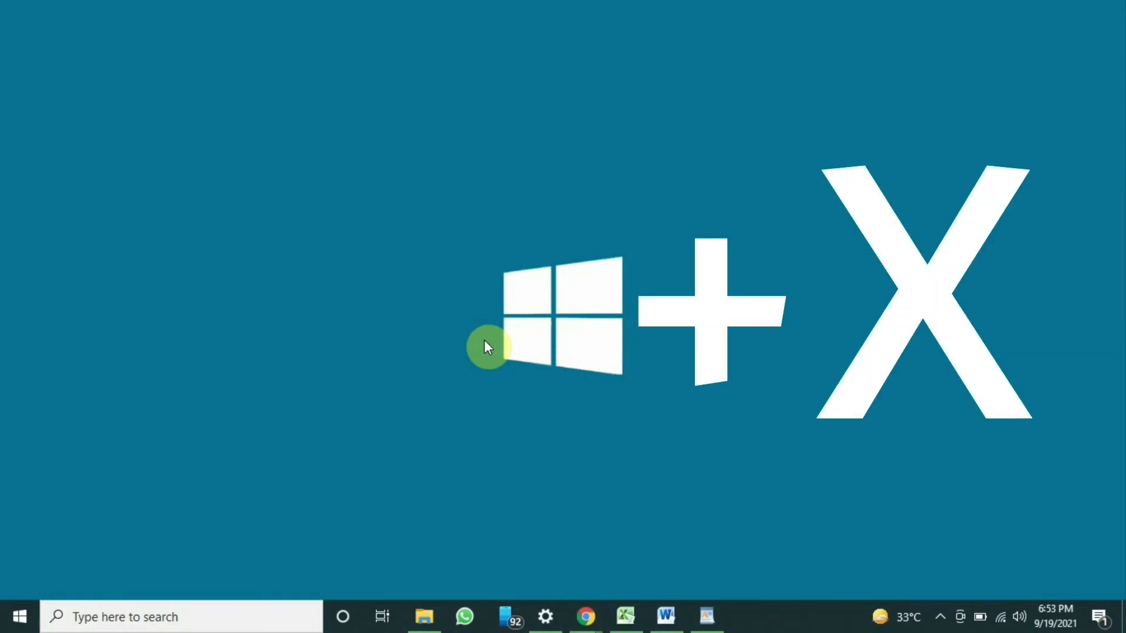
# - From the desktop, open the Quick Link menu of system tools and power options
pyautogui.press('super+x')
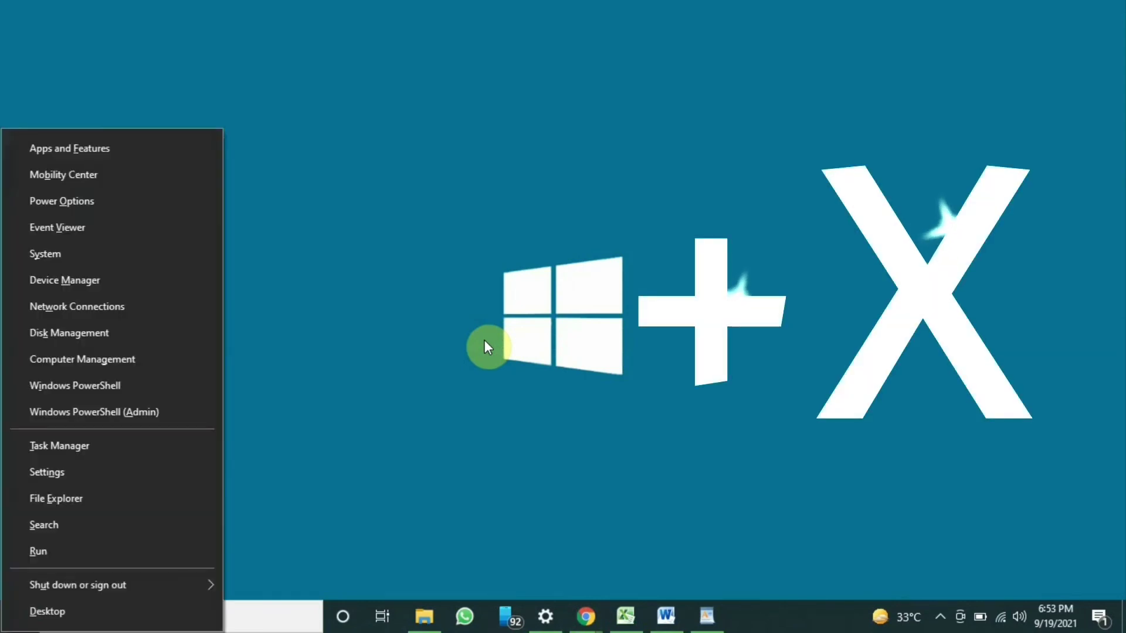